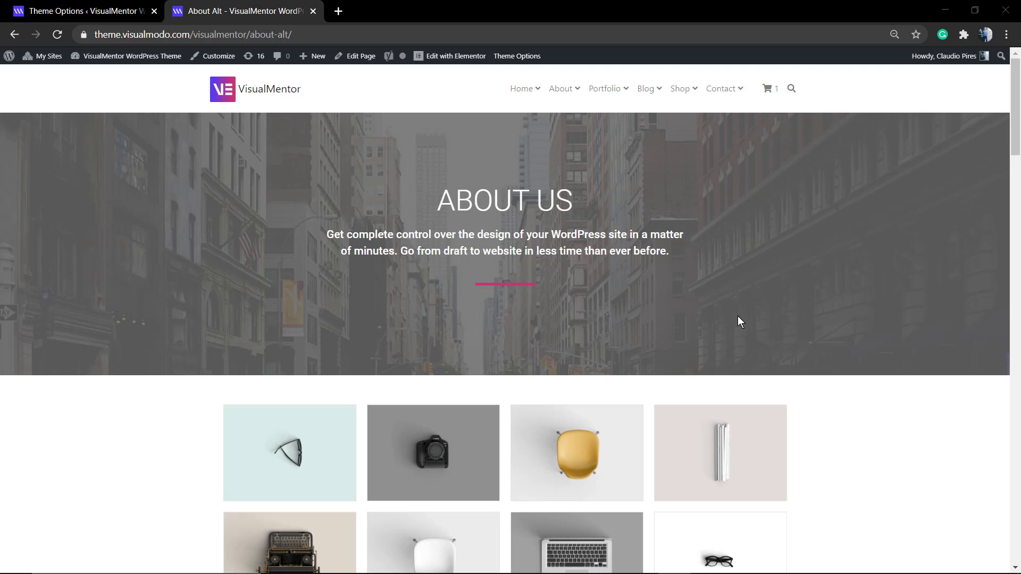
Go to the VisualMentor About page and scroll through its 'Our Company History' sections.
scroll(287, 275, down, 2)
scroll(256, 224, up, 2)
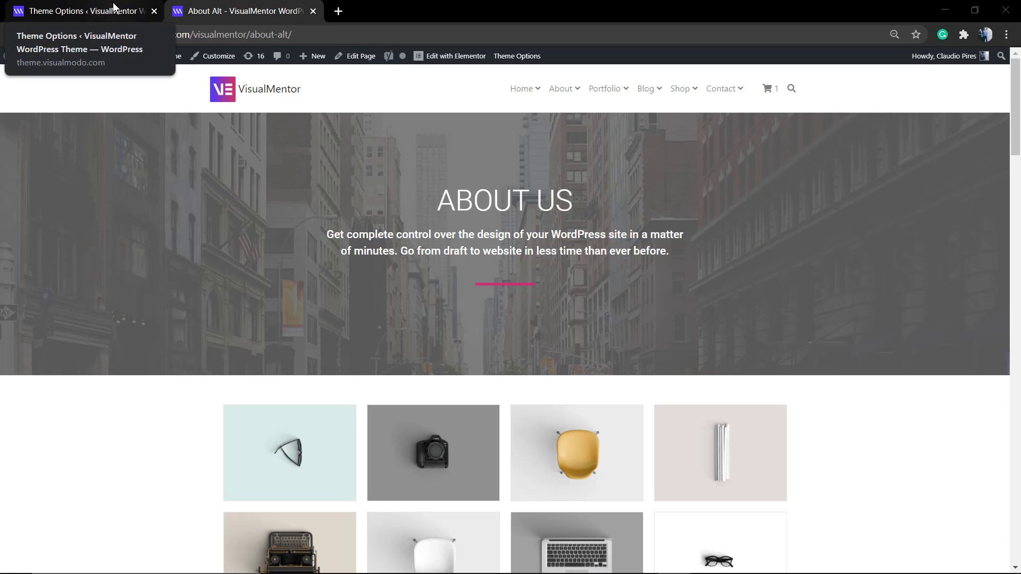
click(563, 89)
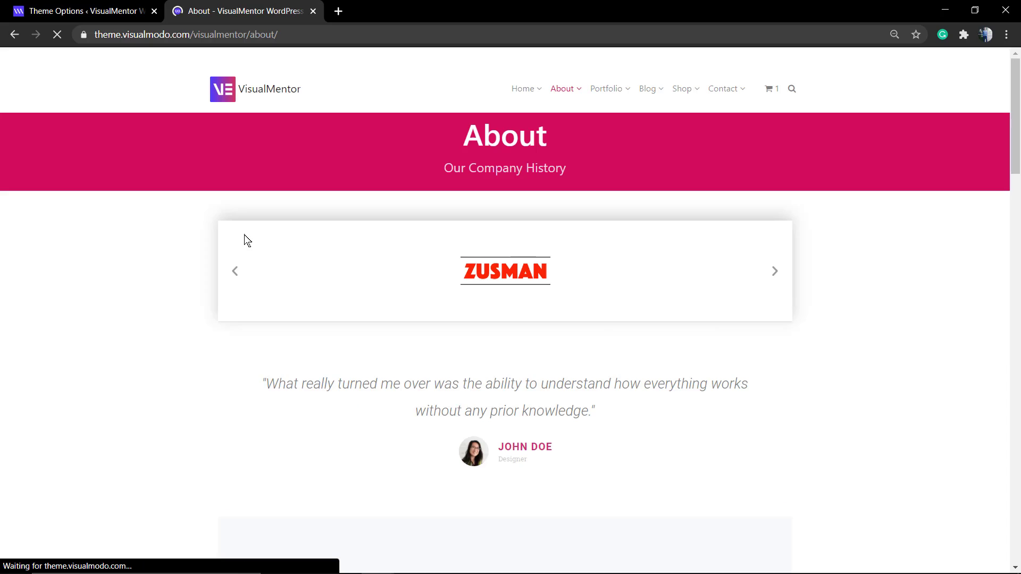
scroll(245, 235, down, 15)
scroll(246, 240, down, 15)
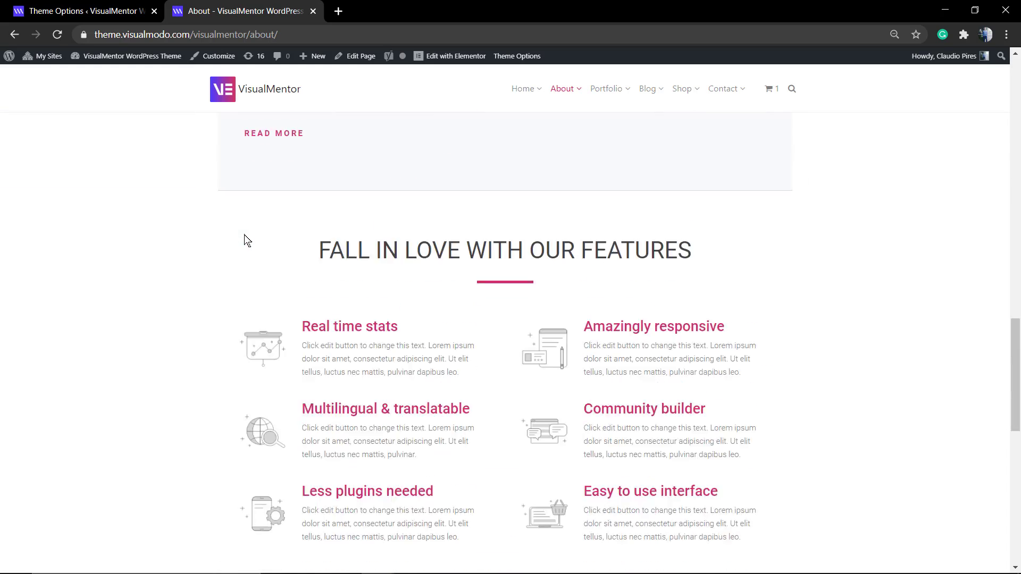
scroll(399, 297, up, 2)
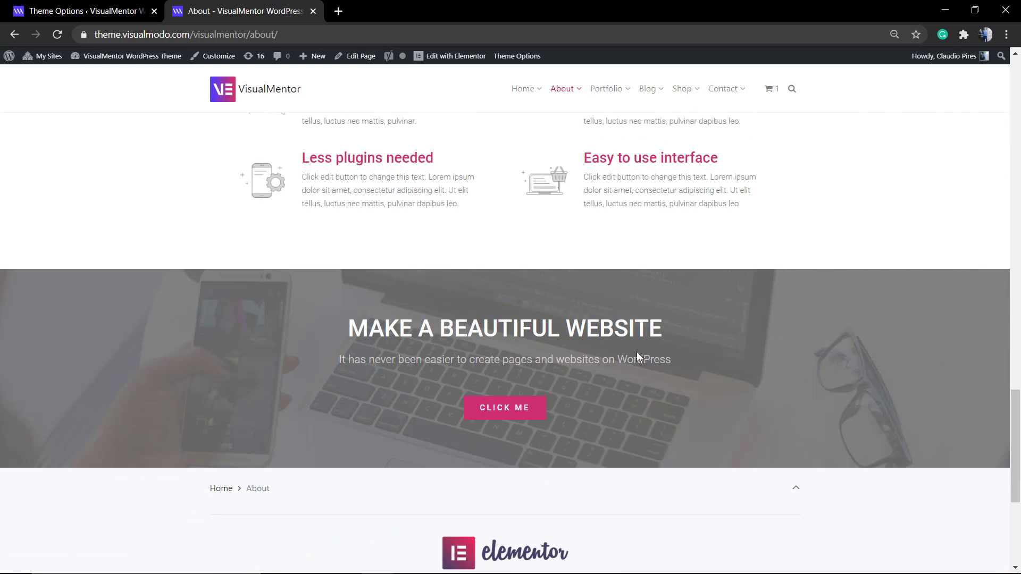
scroll(252, 345, up, 20)
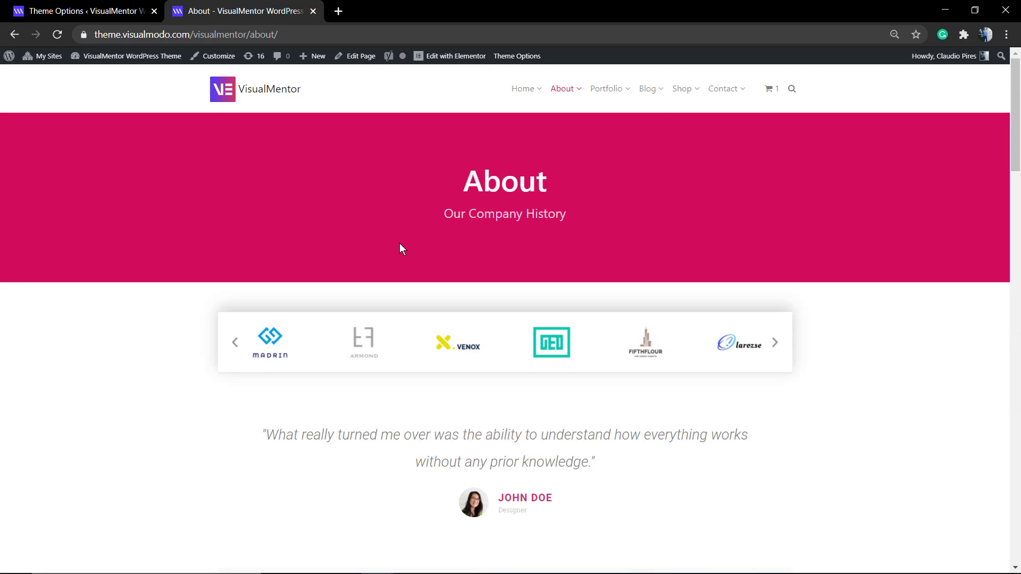
Return to About Alt, then open the admin Plugins list and find Elementor.
mouse_move(561, 93)
click(555, 128)
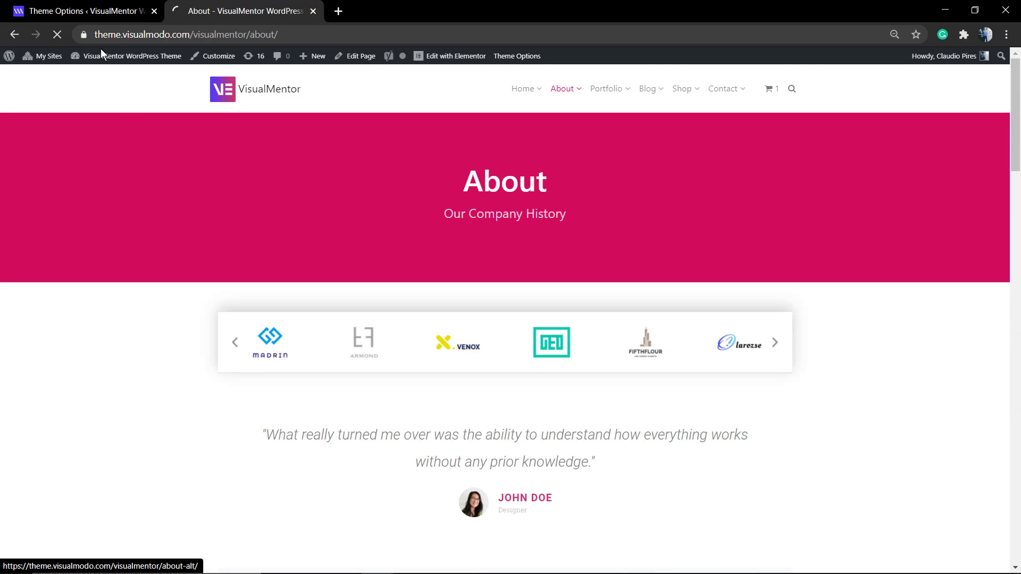
click(125, 10)
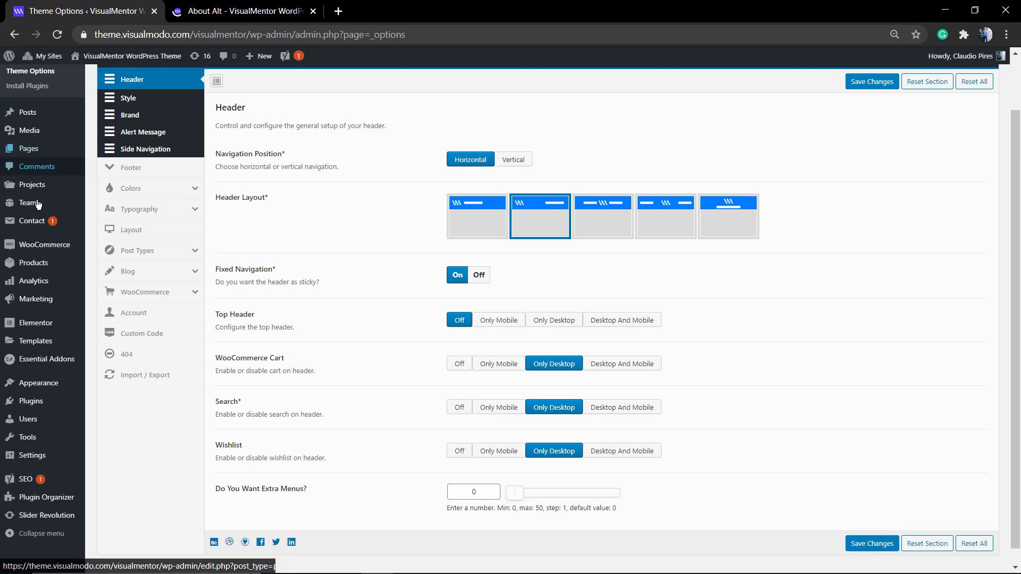
mouse_move(27, 285)
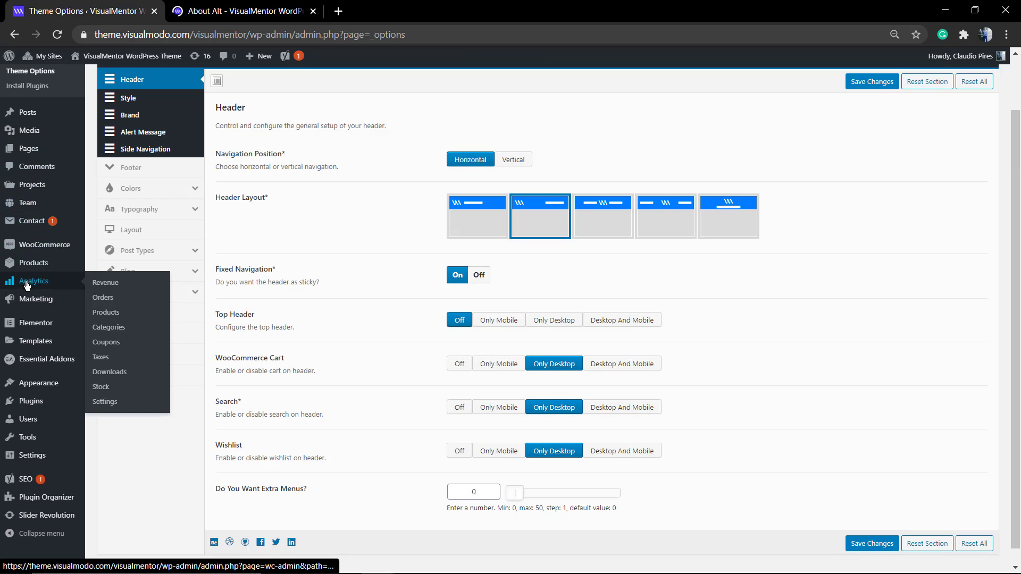
click(36, 403)
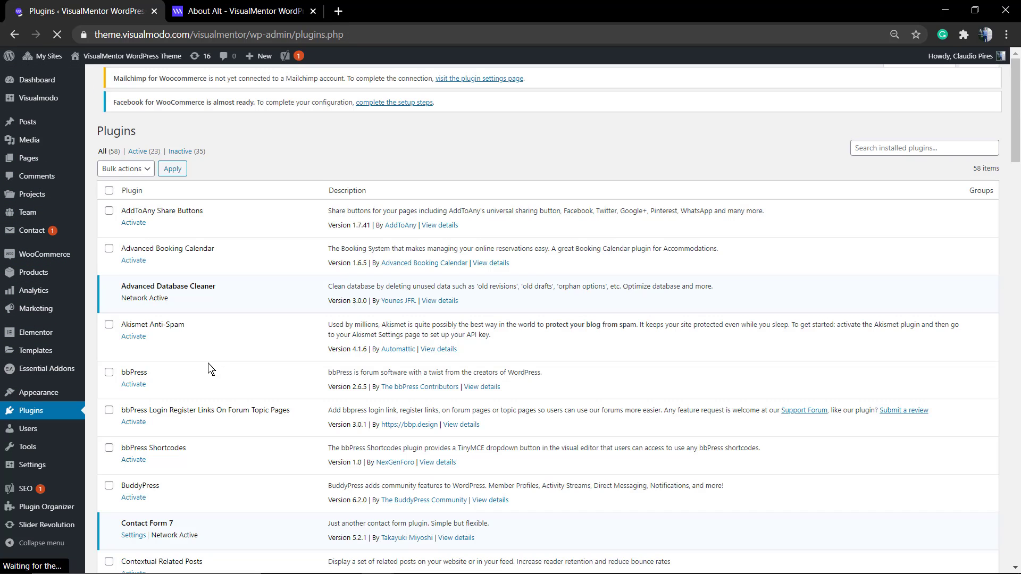
scroll(248, 337, down, 10)
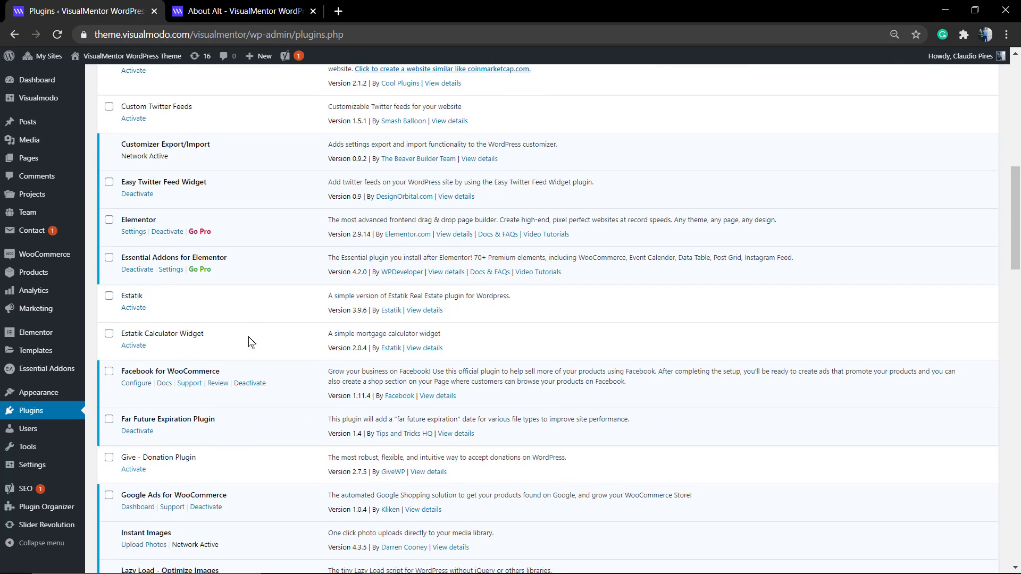
scroll(251, 342, down, 2)
scroll(250, 342, up, 4)
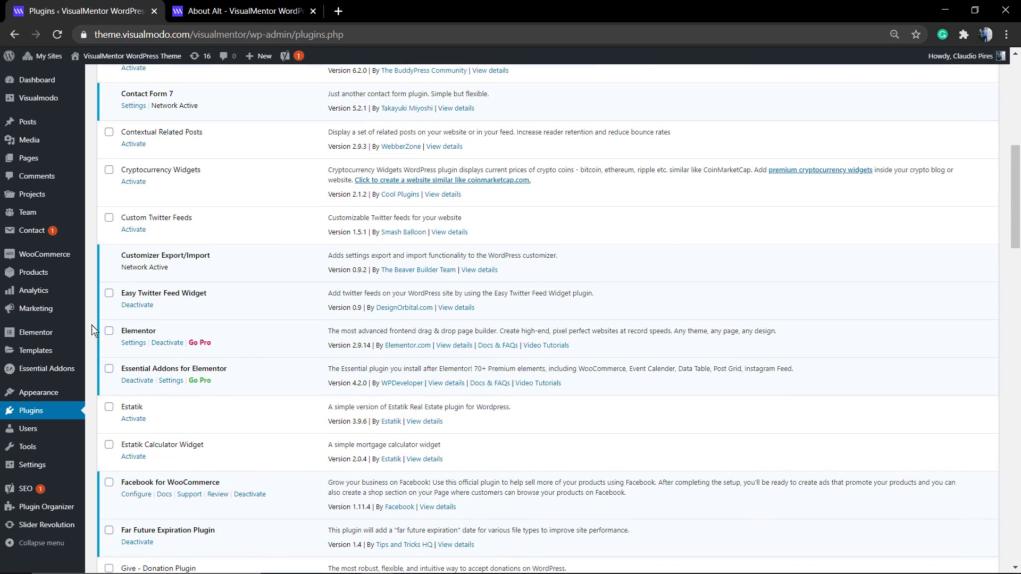
double_click(134, 332)
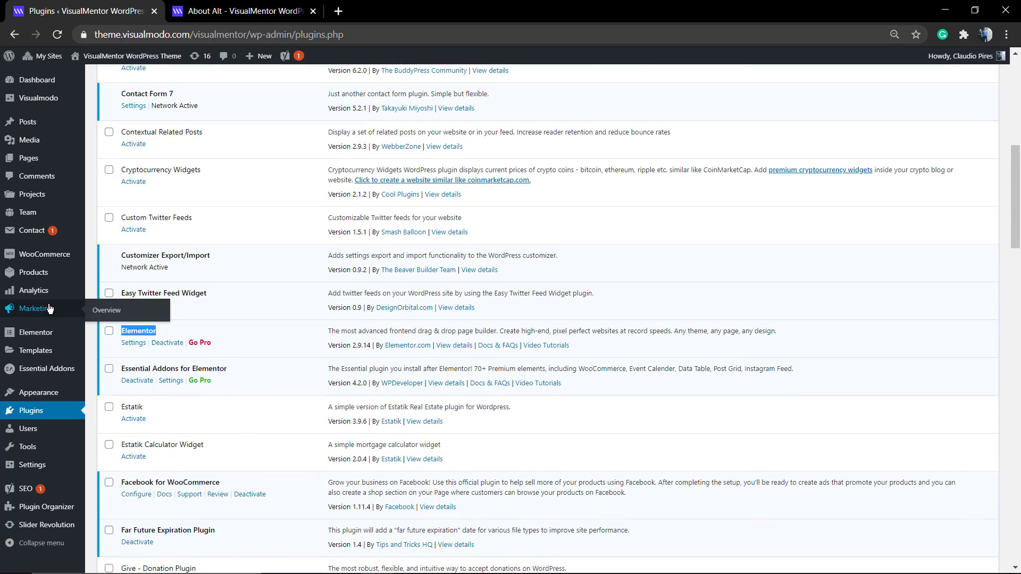
Start a new page from Pages > Add New.
mouse_move(48, 343)
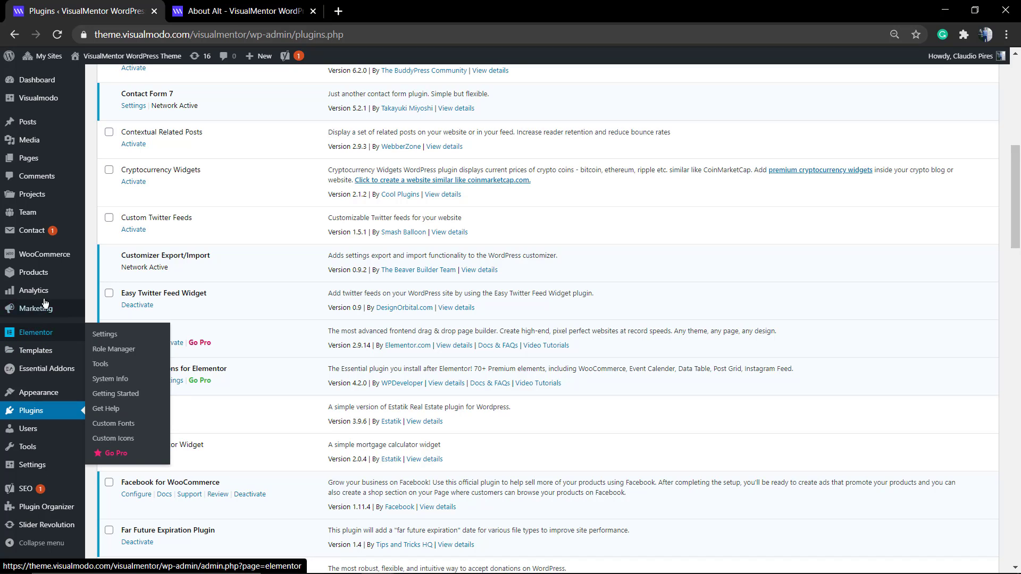
mouse_move(56, 162)
click(105, 169)
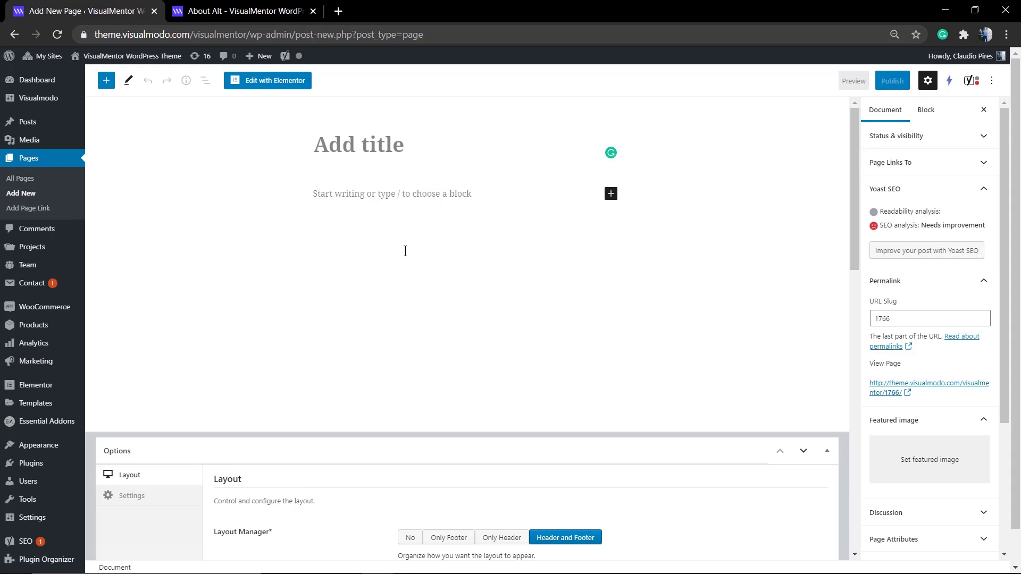
Scroll through the empty untitled page editor's panels and back to the top.
scroll(405, 251, down, 14)
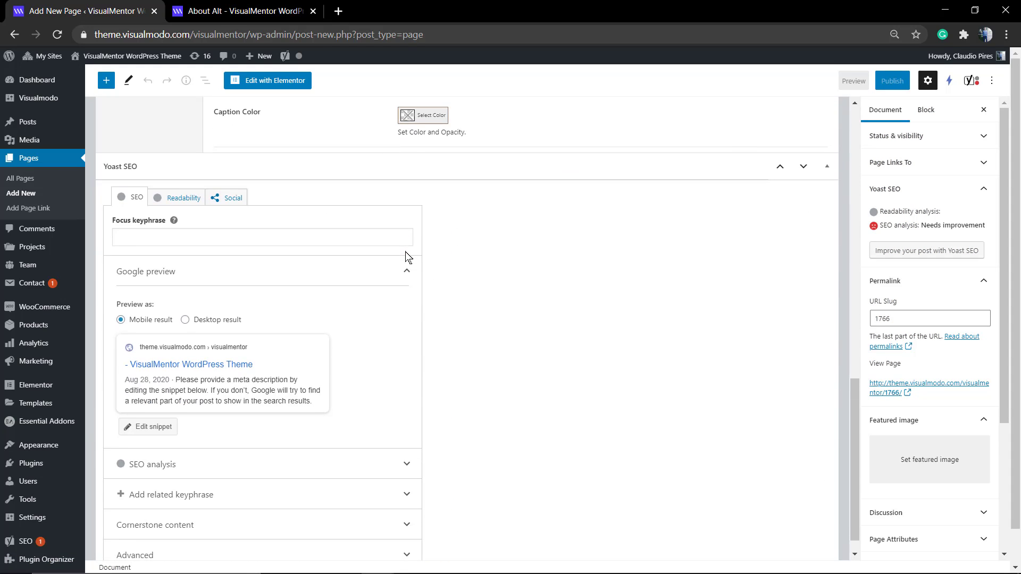
scroll(408, 257, up, 14)
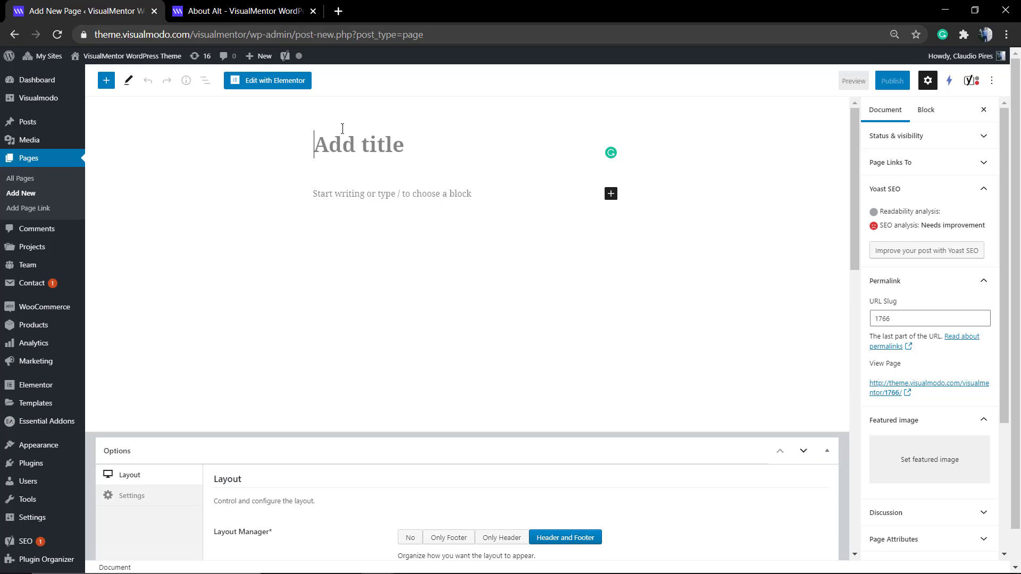
Open page #1766 in Elementor and add one empty single-column section.
click(277, 83)
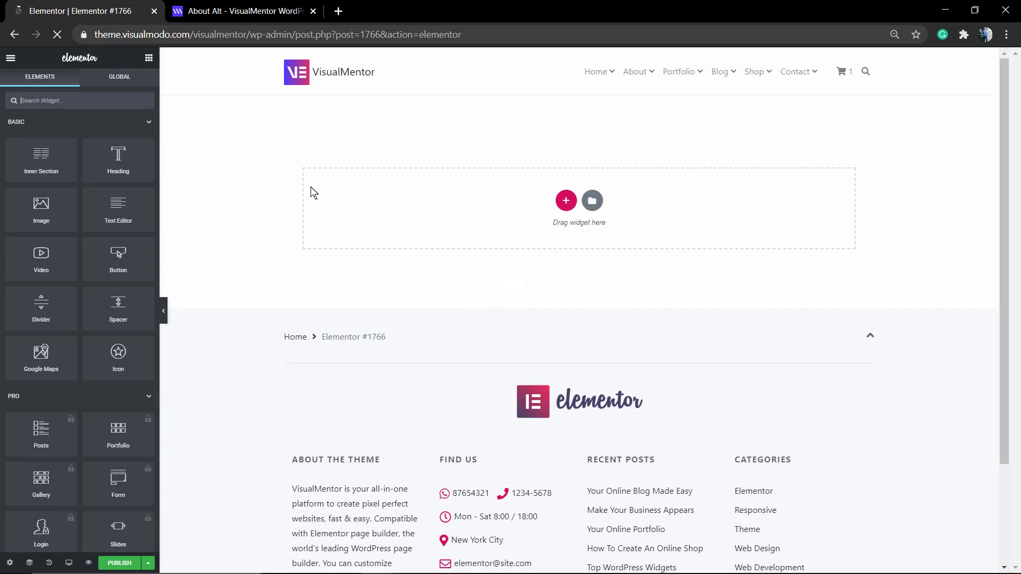
click(565, 200)
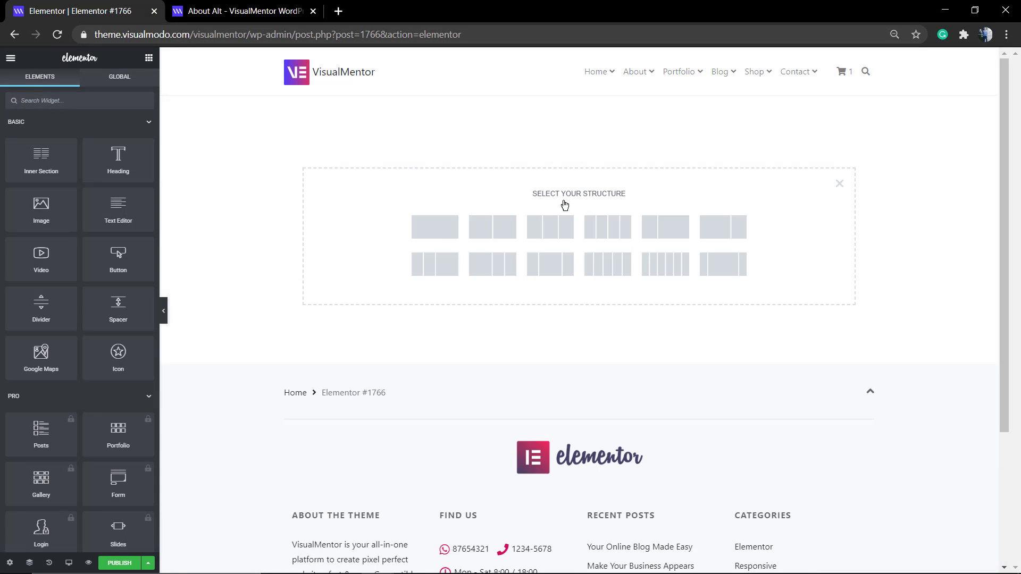
click(434, 238)
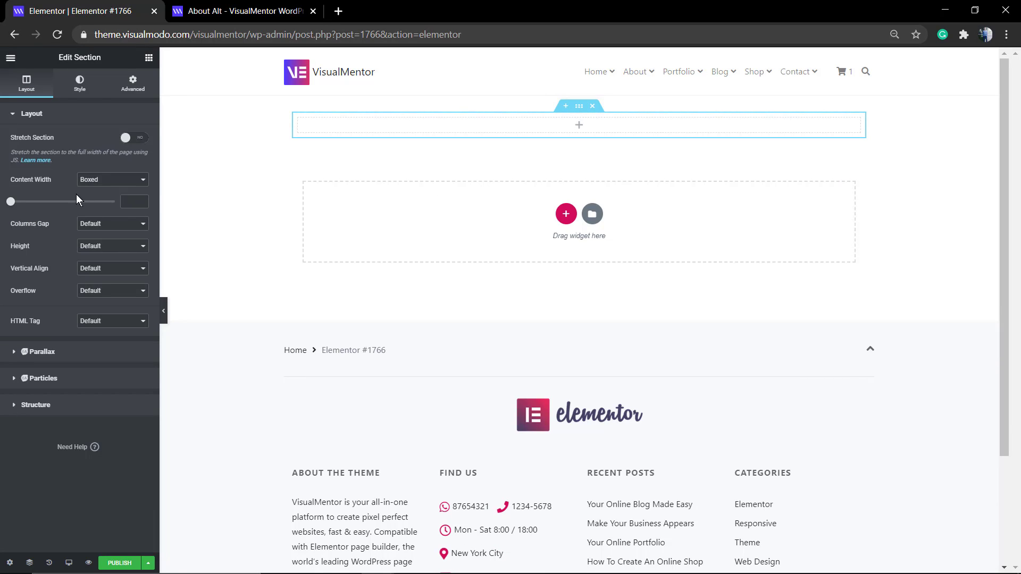
click(93, 88)
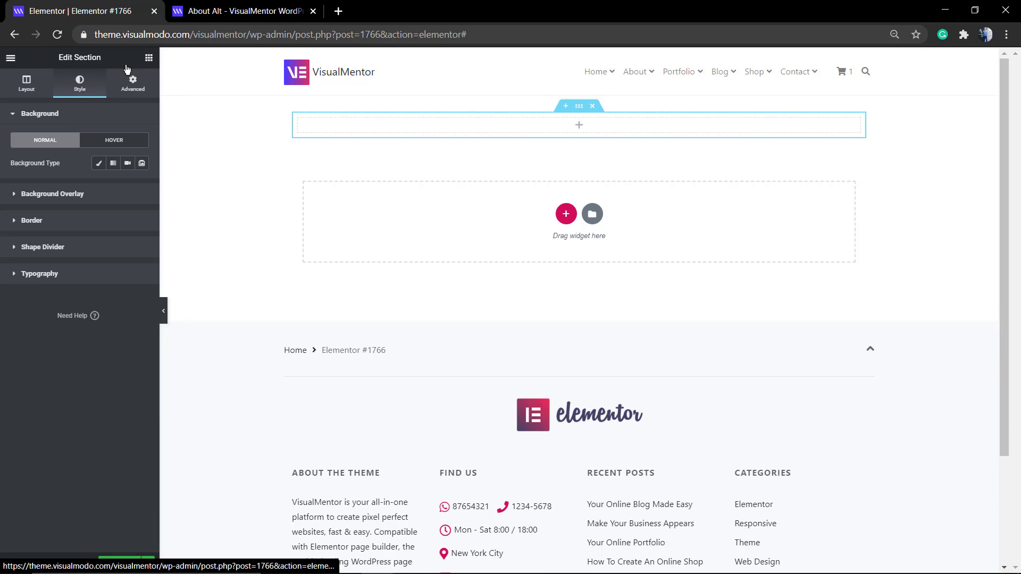
click(10, 57)
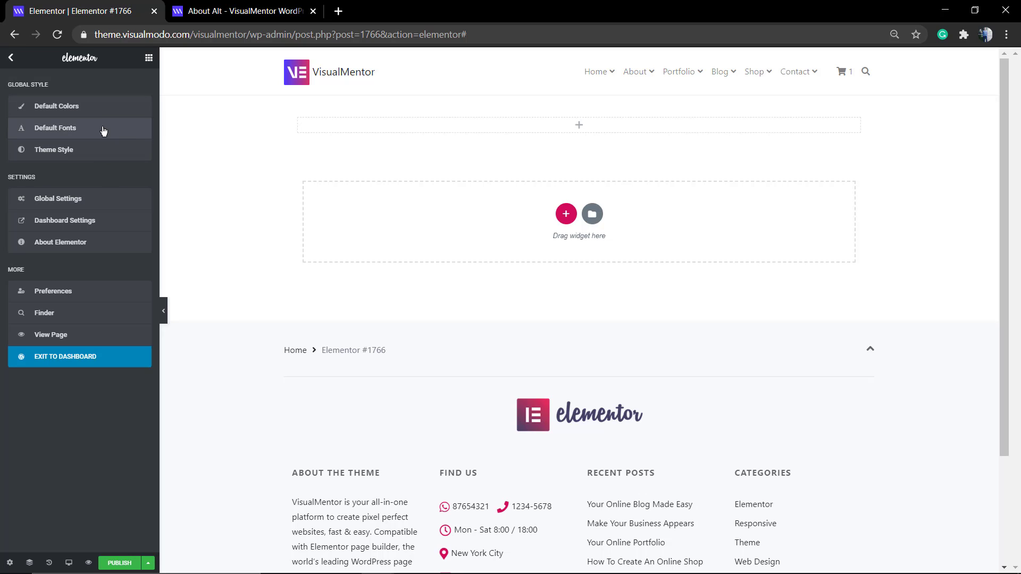
Place a Heading widget in the section and centre-align it.
click(145, 61)
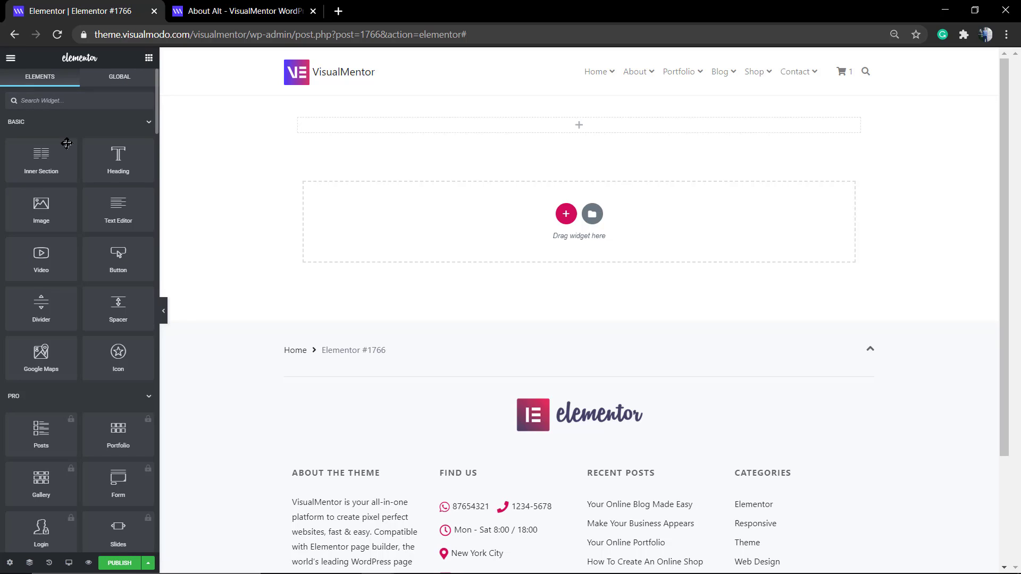
drag(116, 162, 553, 223)
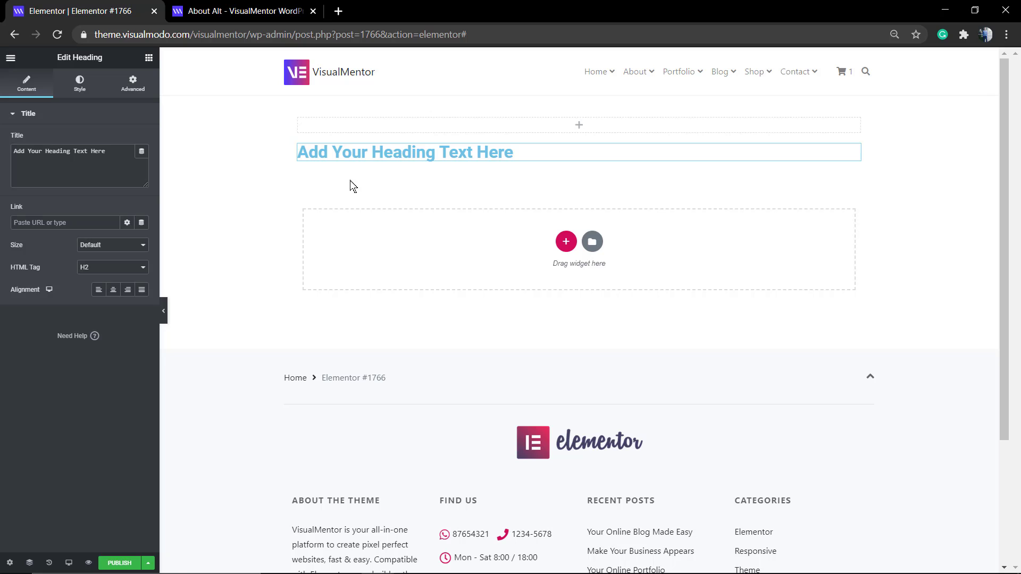
triple_click(366, 155)
triple_click(60, 152)
click(117, 292)
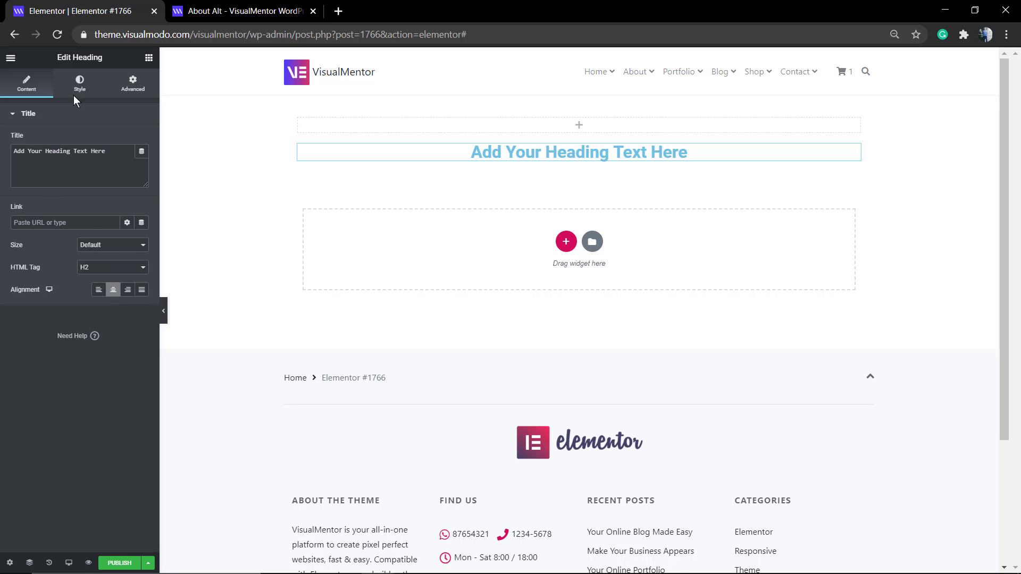
Set the heading's text colour to black #000000.
click(77, 88)
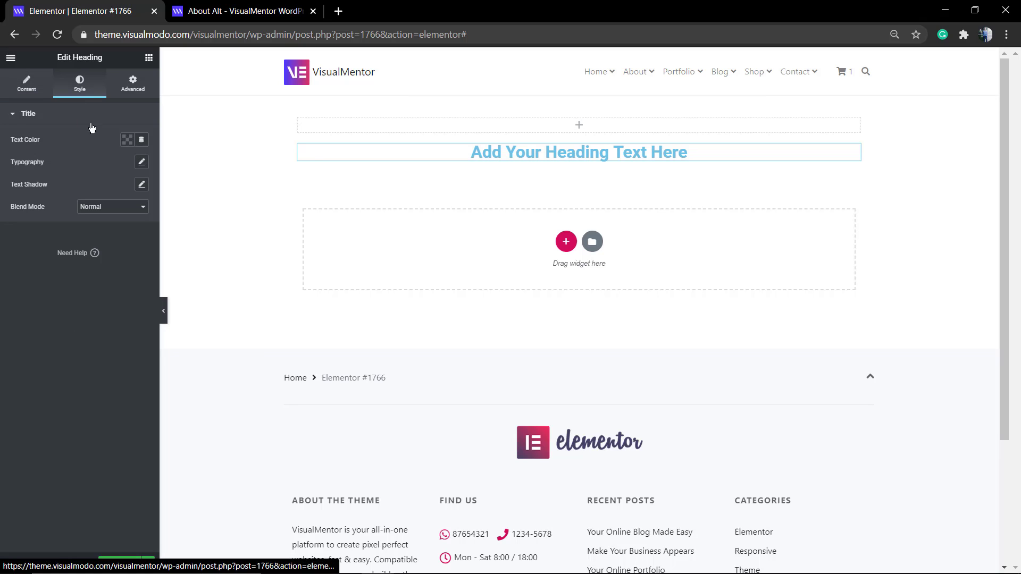
click(129, 139)
drag(95, 227, 207, 279)
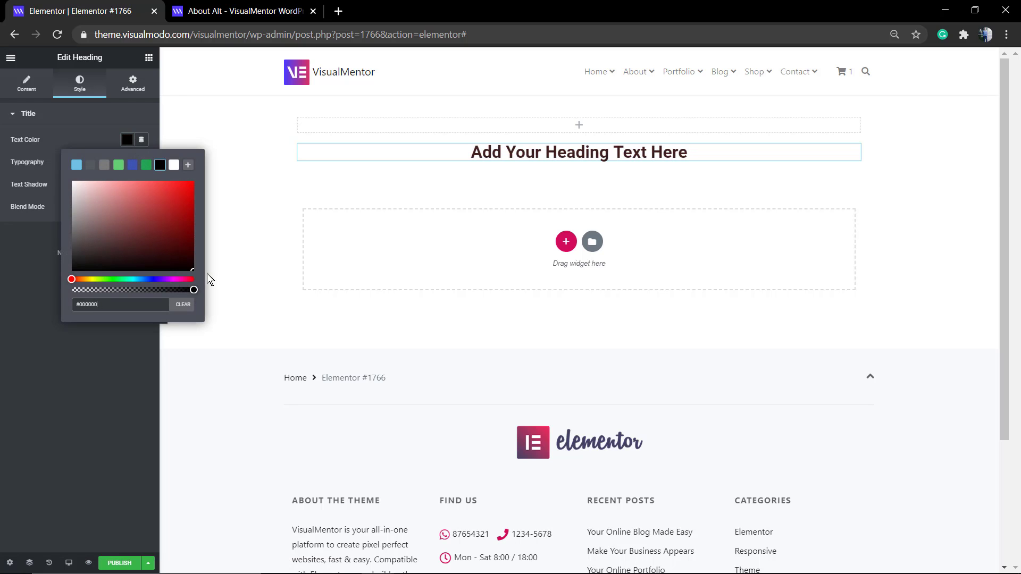
click(97, 359)
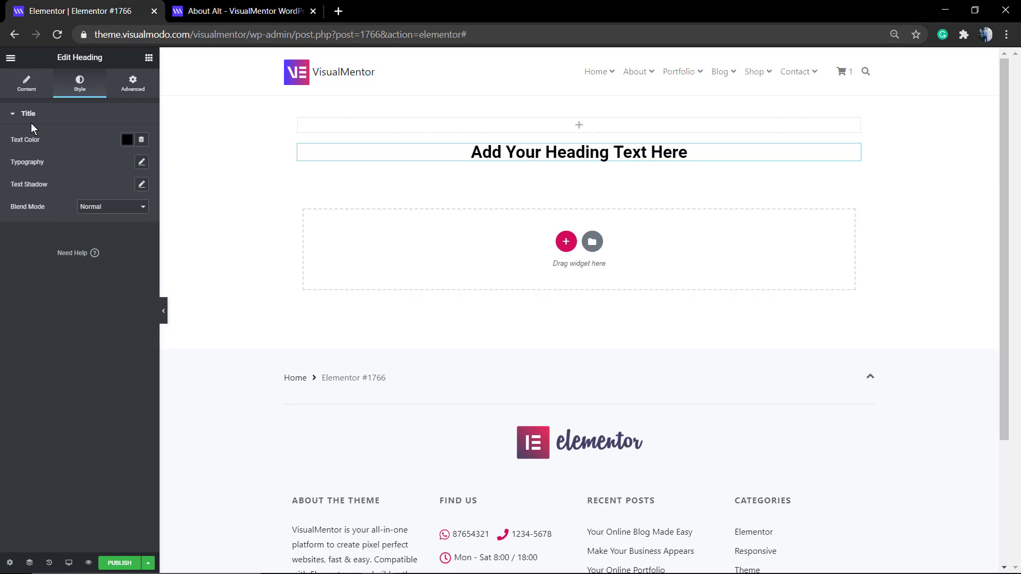
click(27, 84)
Add a centre-aligned Lorem ipsum text widget below the heading and delete the empty row above.
click(149, 58)
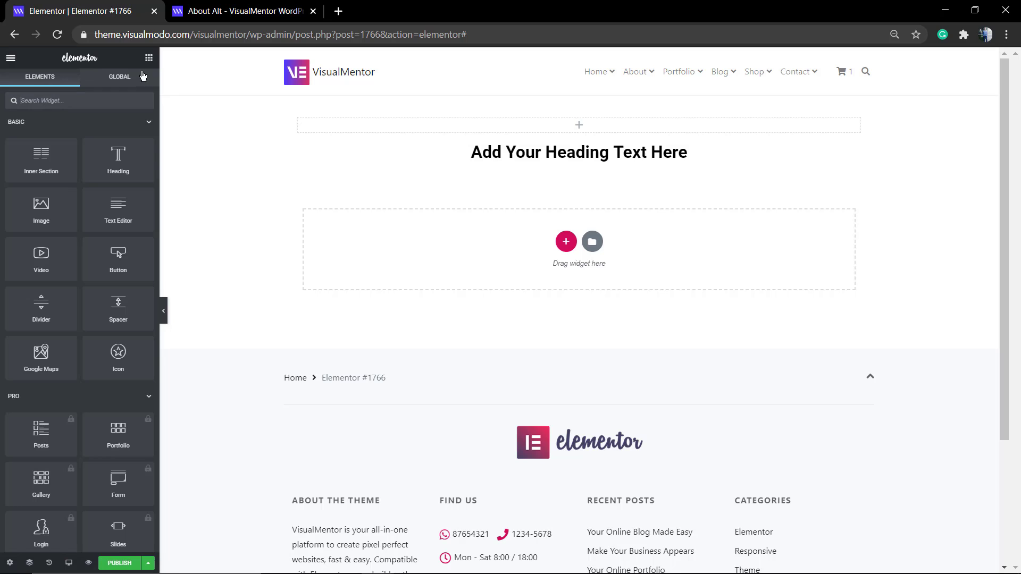
drag(112, 212, 528, 168)
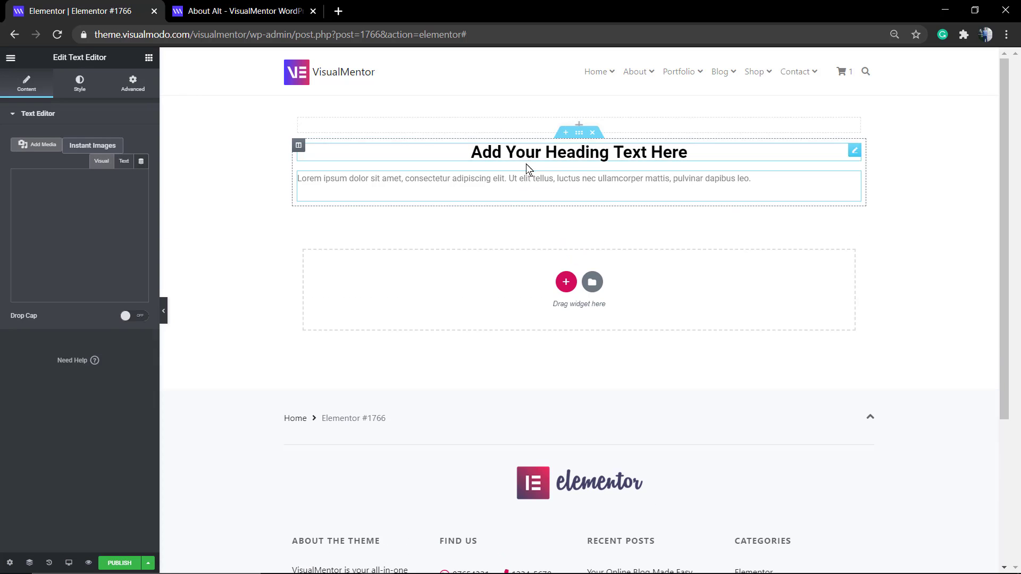
triple_click(435, 179)
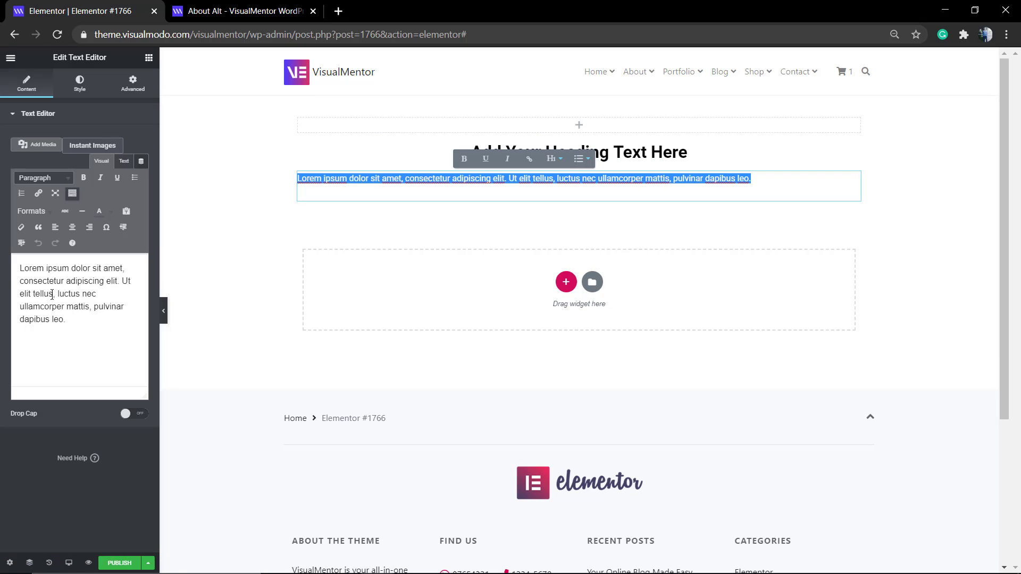
drag(106, 321, 17, 261)
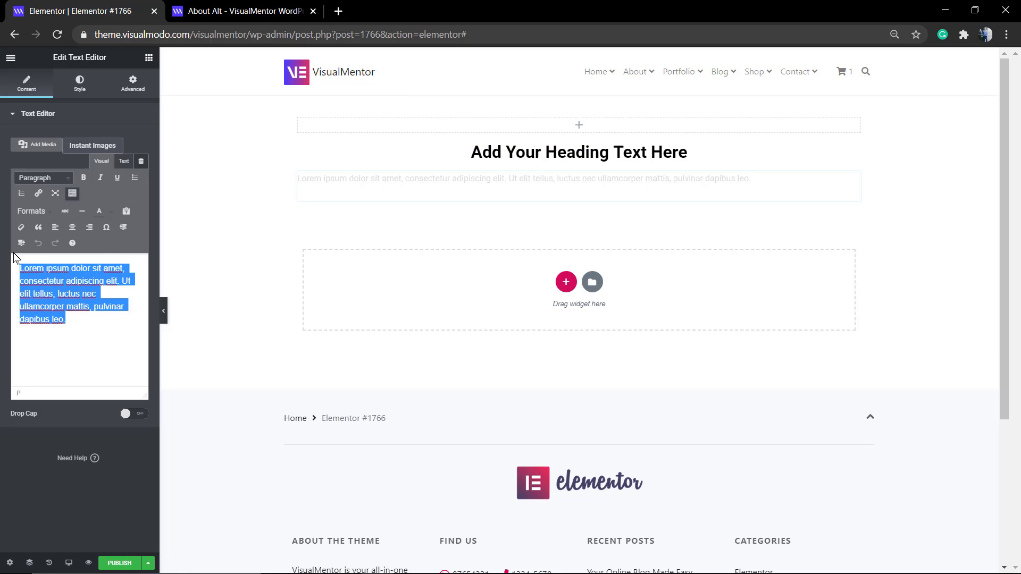
click(72, 227)
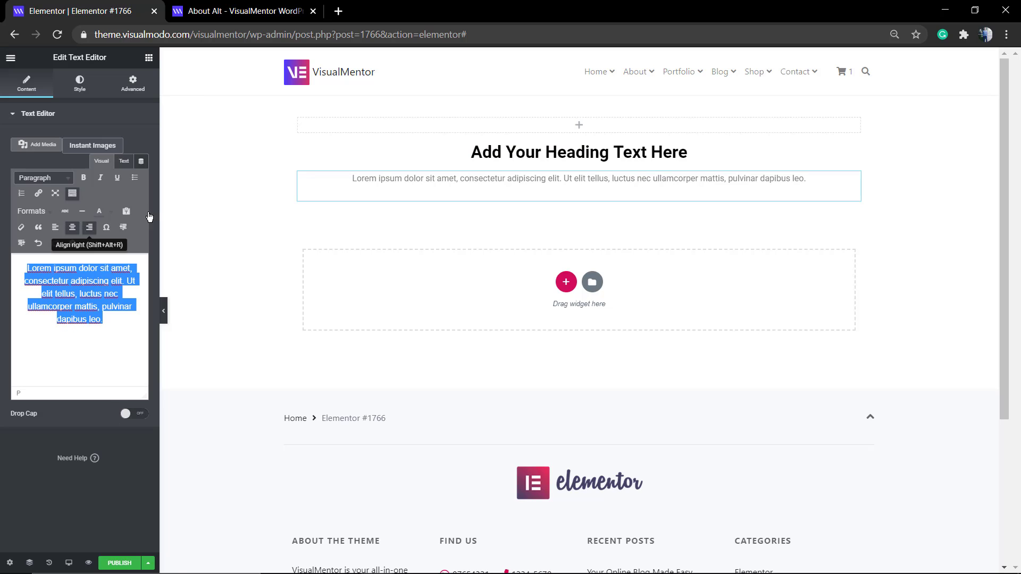
click(512, 226)
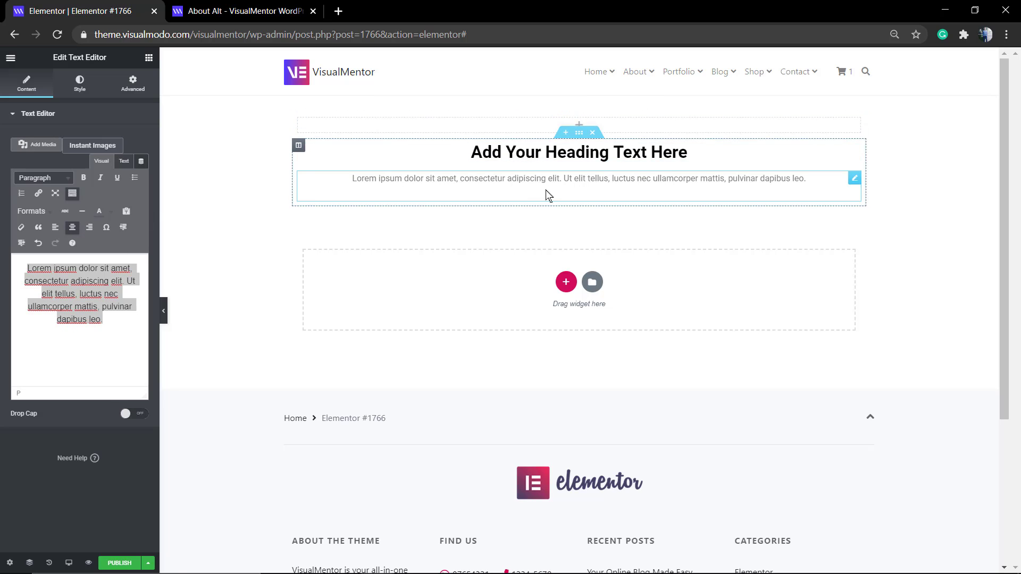
click(592, 106)
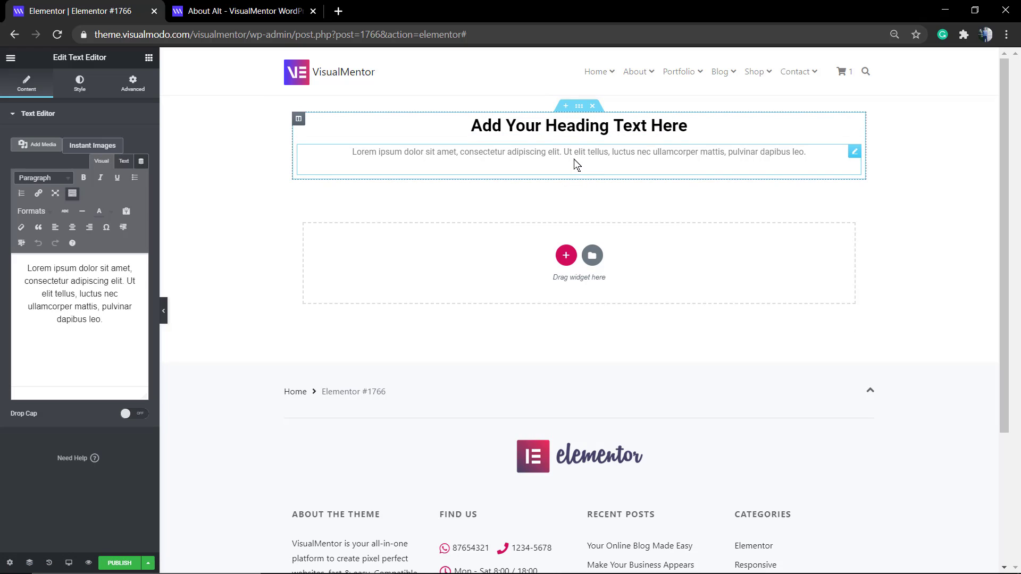
Turn Stretch Section on for the full page width, with Content Width set back to Boxed.
click(579, 107)
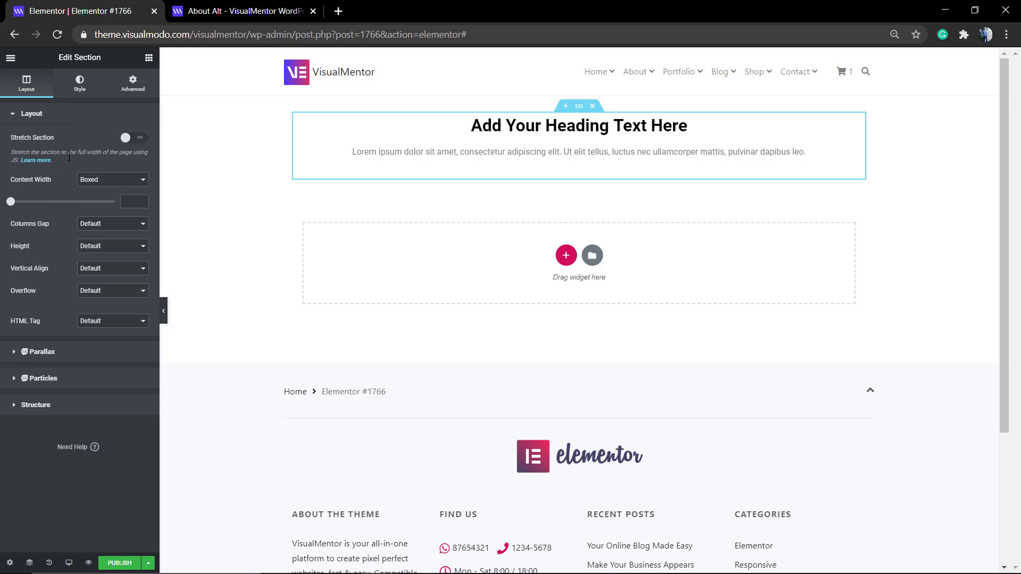
click(119, 181)
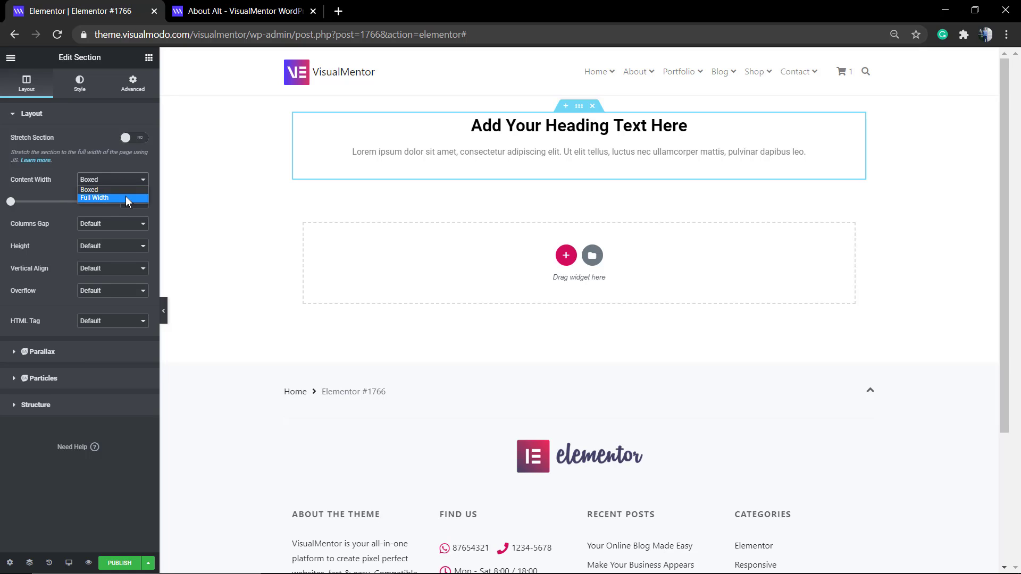
click(125, 197)
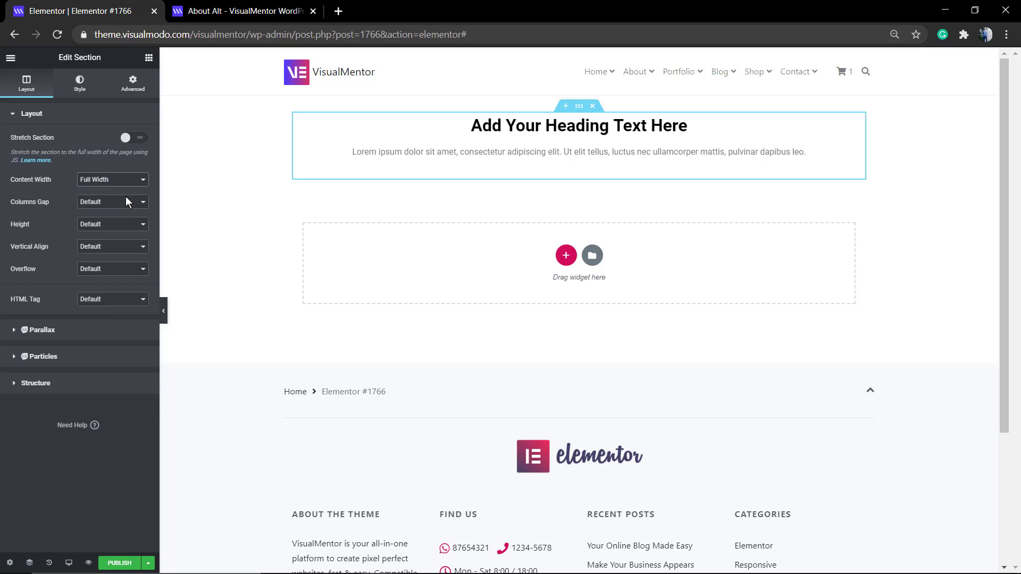
click(22, 180)
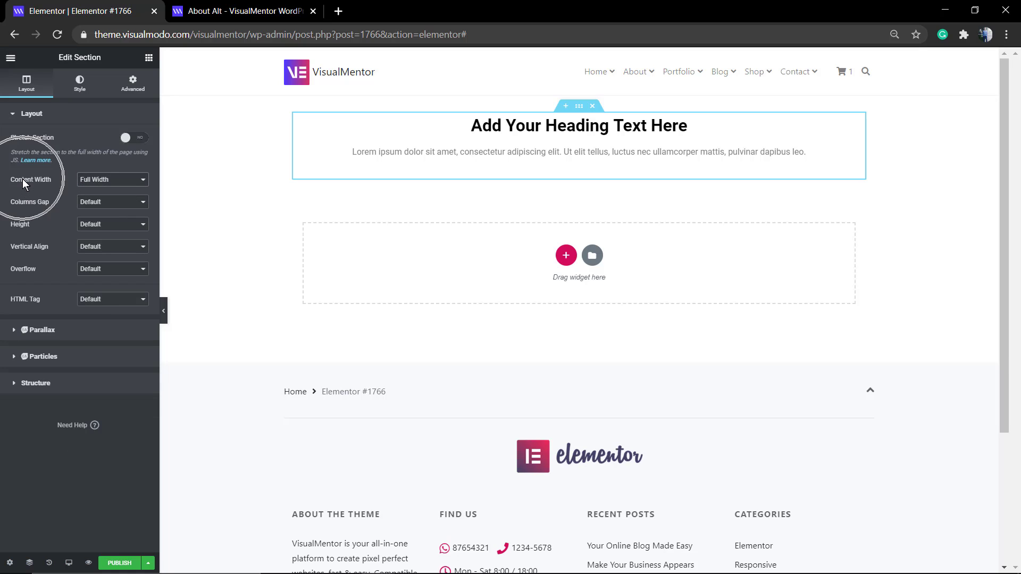
click(133, 138)
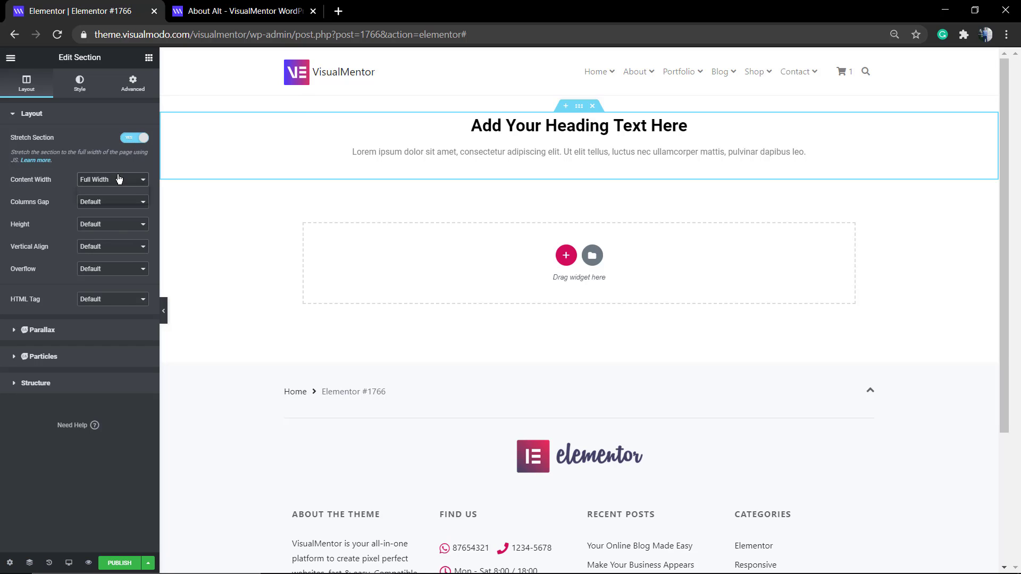
click(118, 179)
click(118, 191)
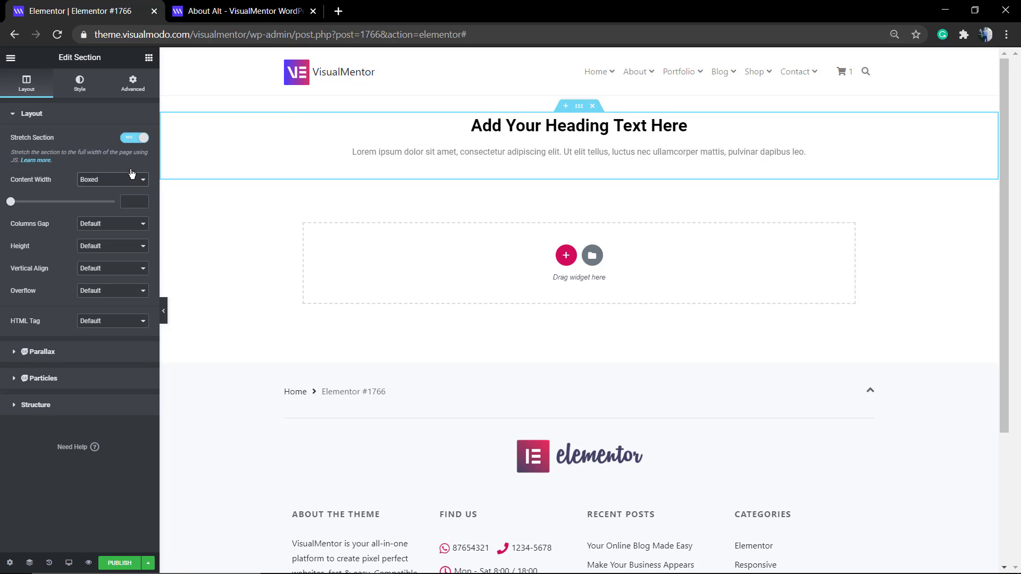
click(127, 140)
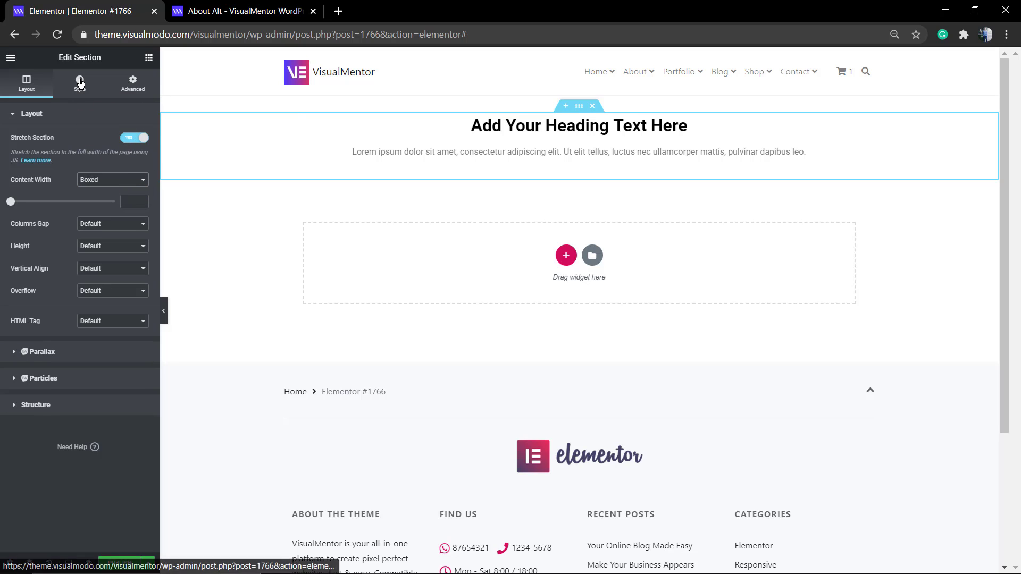
Give the section a Classic background and select the city-street photo 11E20A0779.jpg.
click(80, 81)
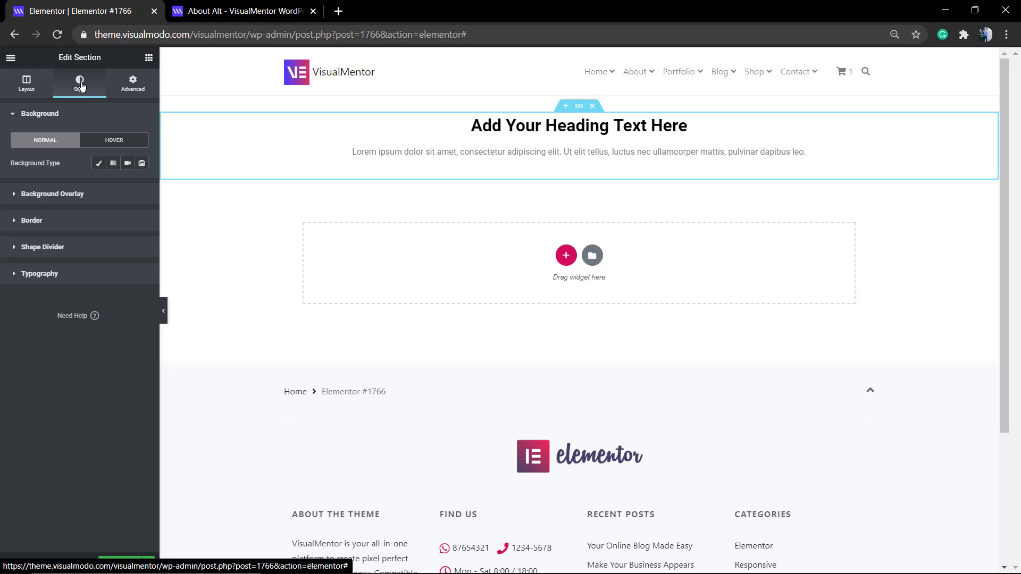
click(80, 87)
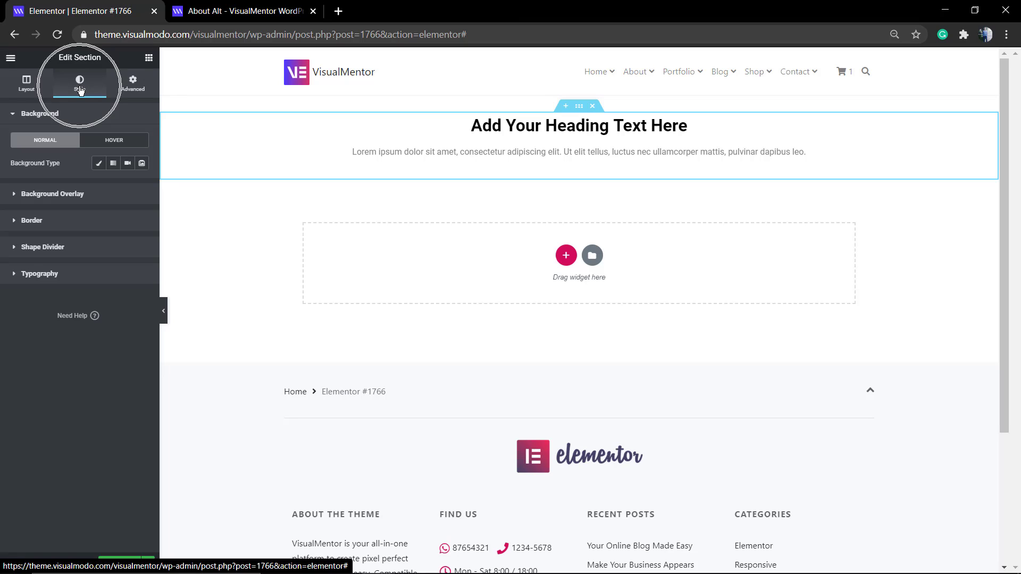
click(100, 167)
click(50, 250)
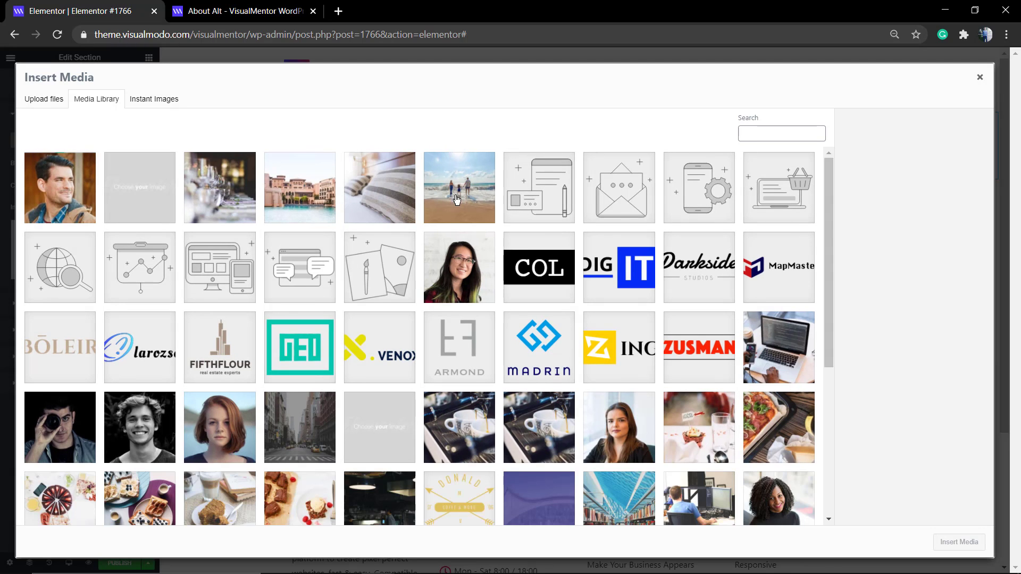
scroll(342, 310, down, 2)
click(287, 339)
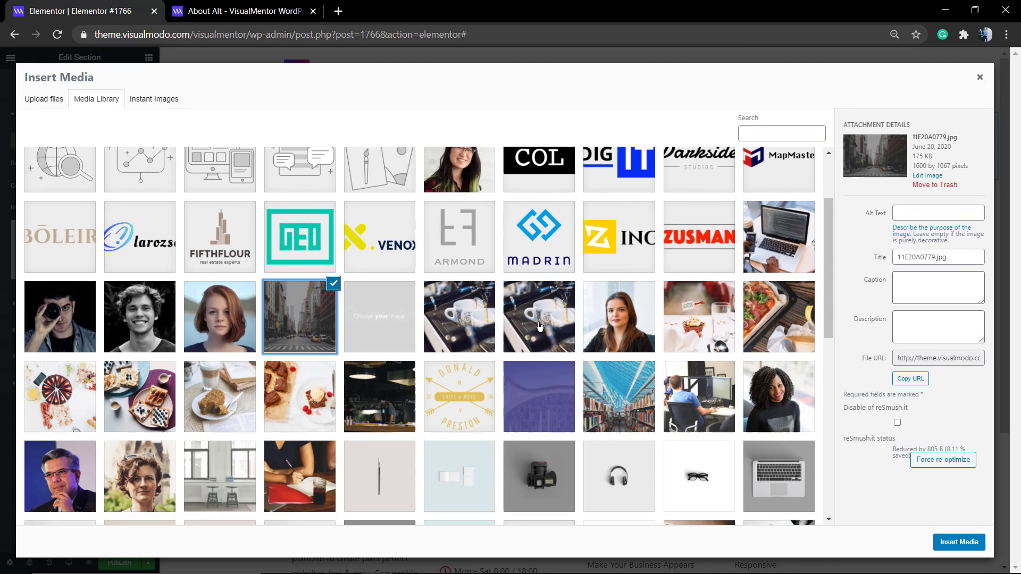
Insert the city-street photo as the section background image.
click(952, 544)
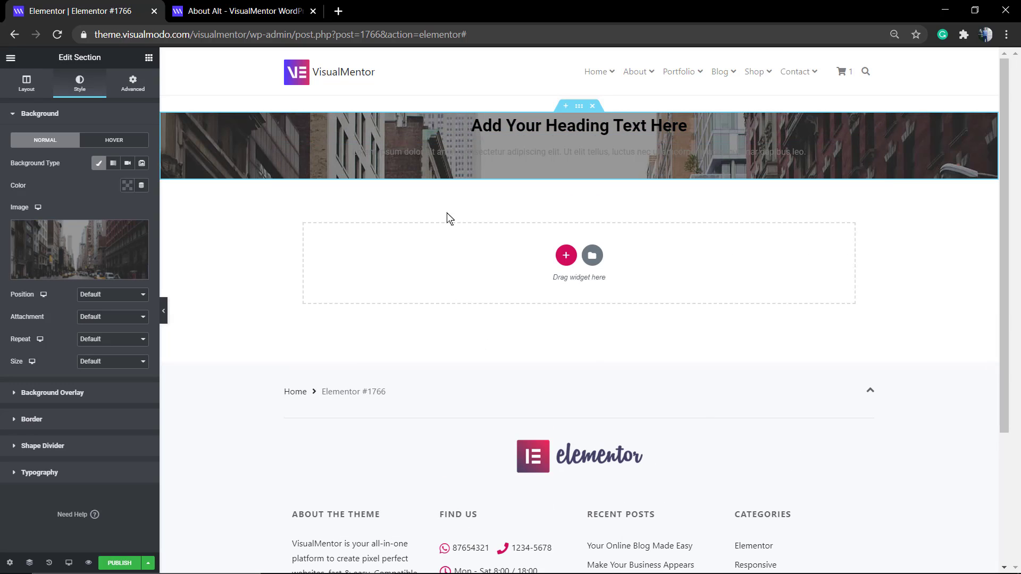
scroll(372, 234, down, 1)
scroll(351, 232, up, 1)
Make the heading text colour white #FFFFFF.
click(512, 127)
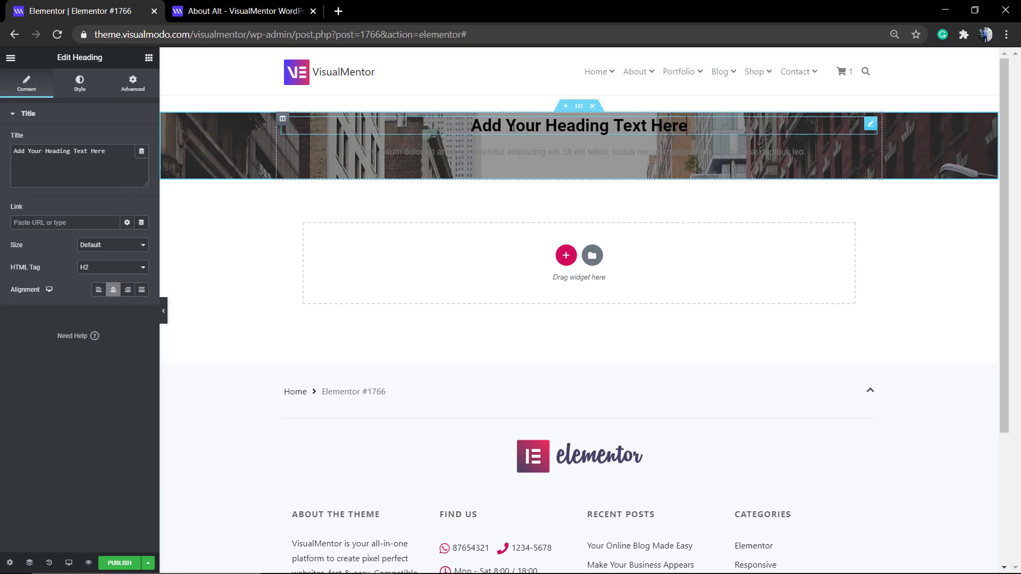
click(79, 84)
click(125, 142)
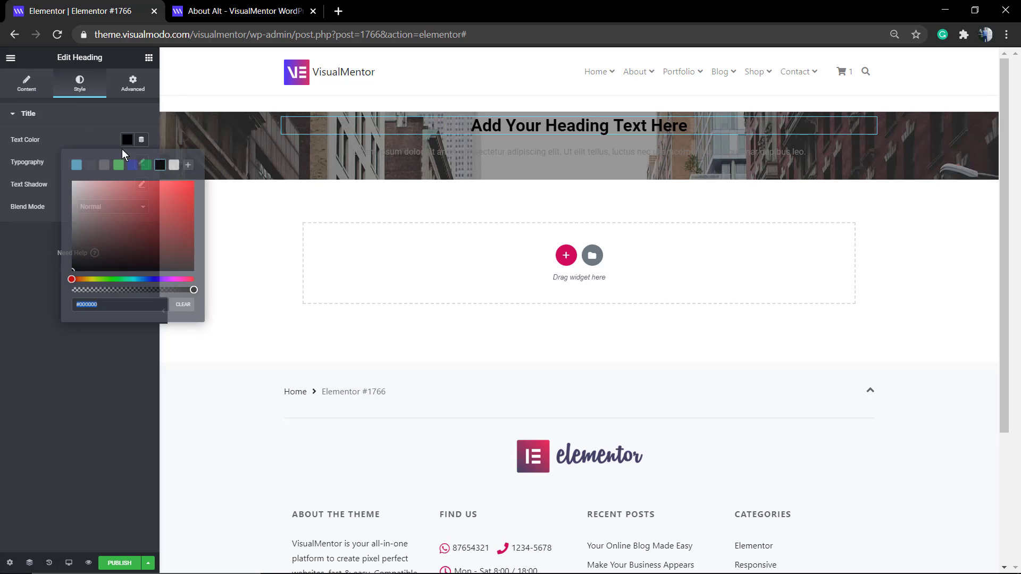
click(174, 165)
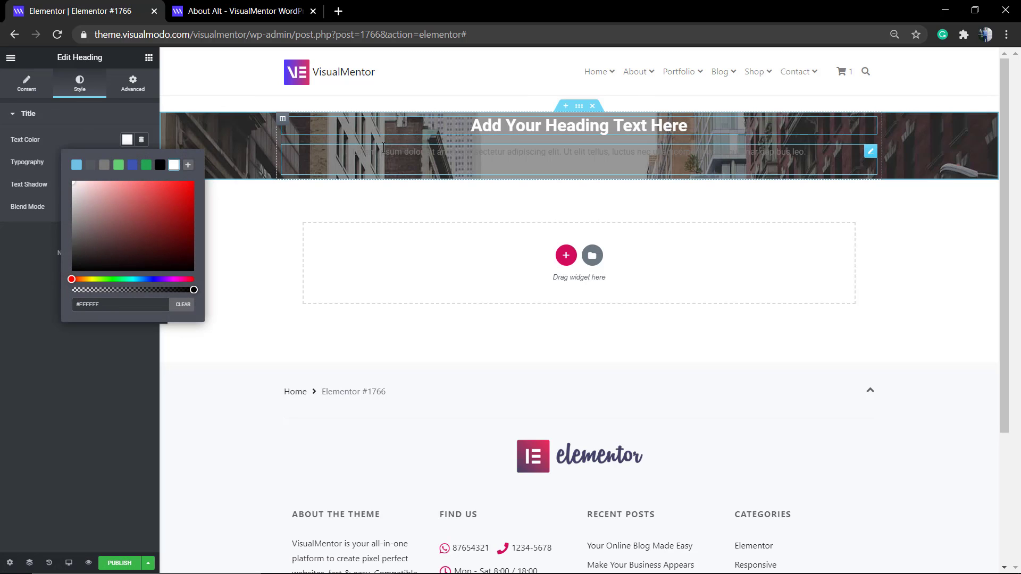
Make the paragraph text colour white #FFFFFF.
click(383, 149)
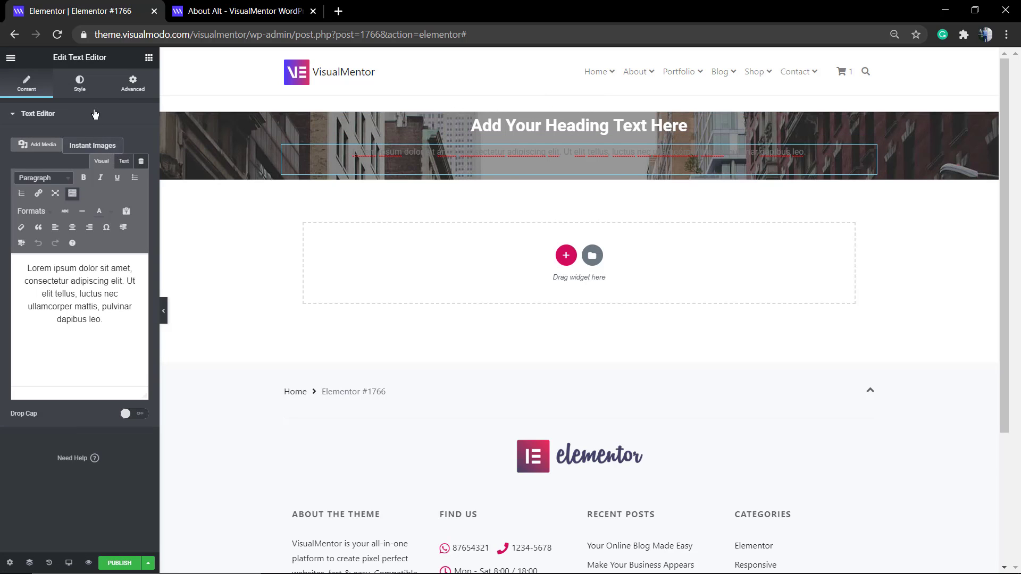
click(80, 84)
click(139, 164)
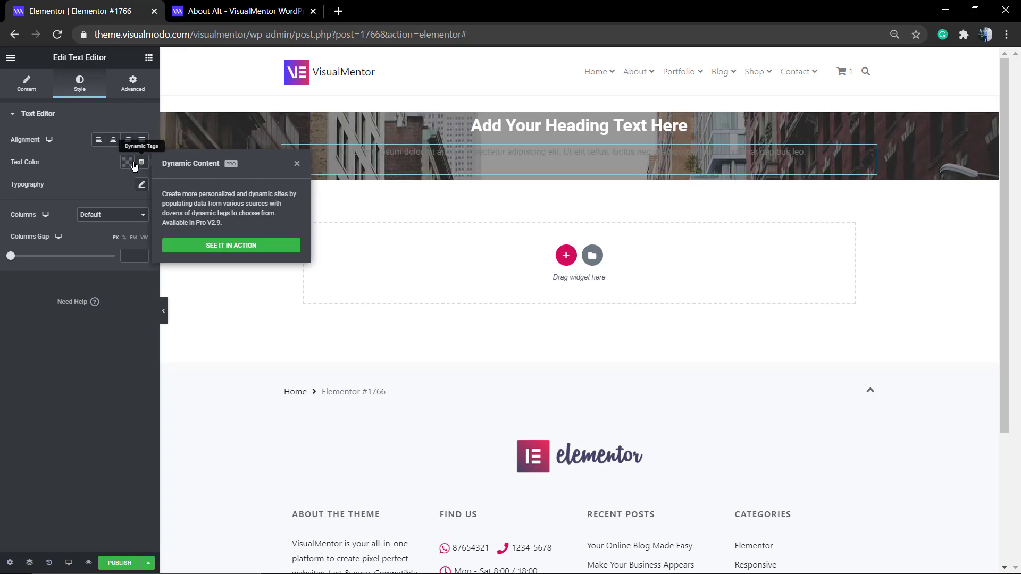
click(127, 163)
click(175, 188)
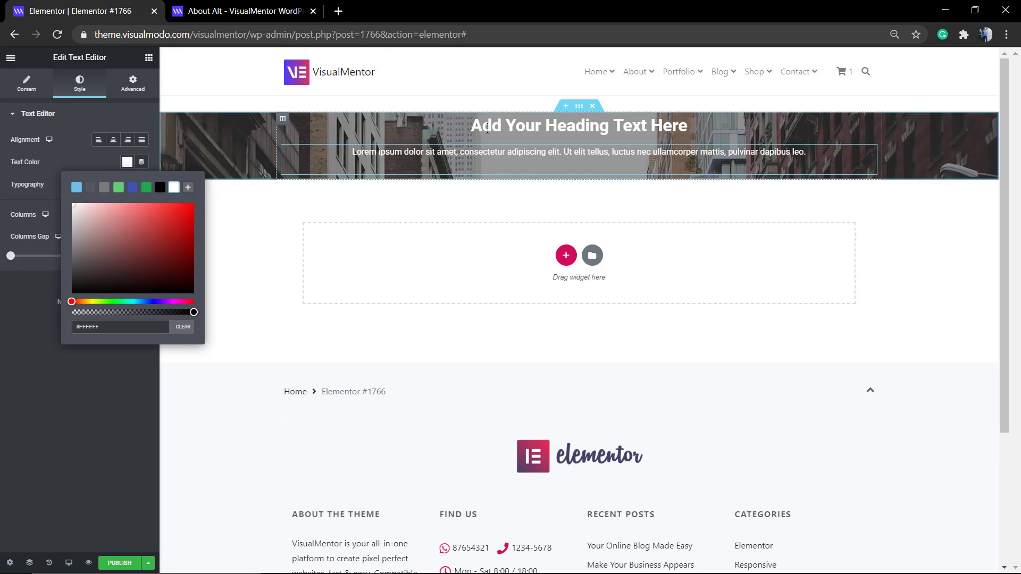
Raise the section's padding on all sides and set top and bottom margins to -31.
click(195, 133)
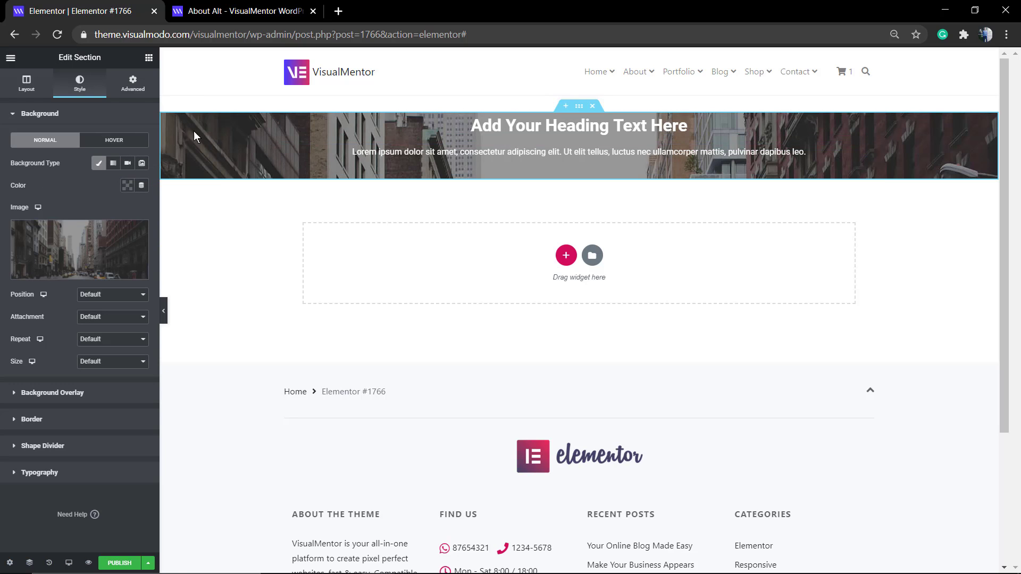
click(125, 84)
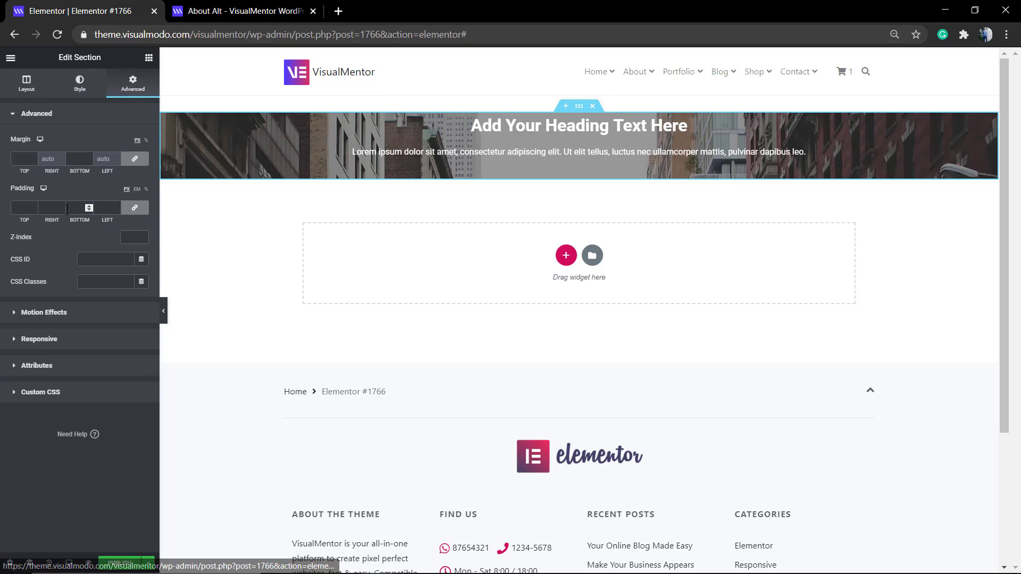
click(34, 207)
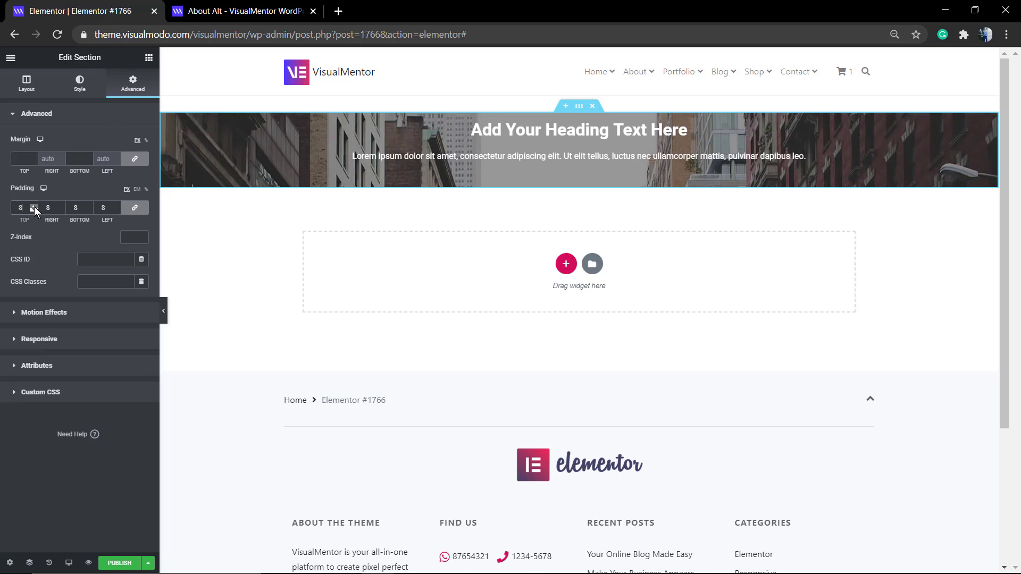
drag(34, 206, 34, 207)
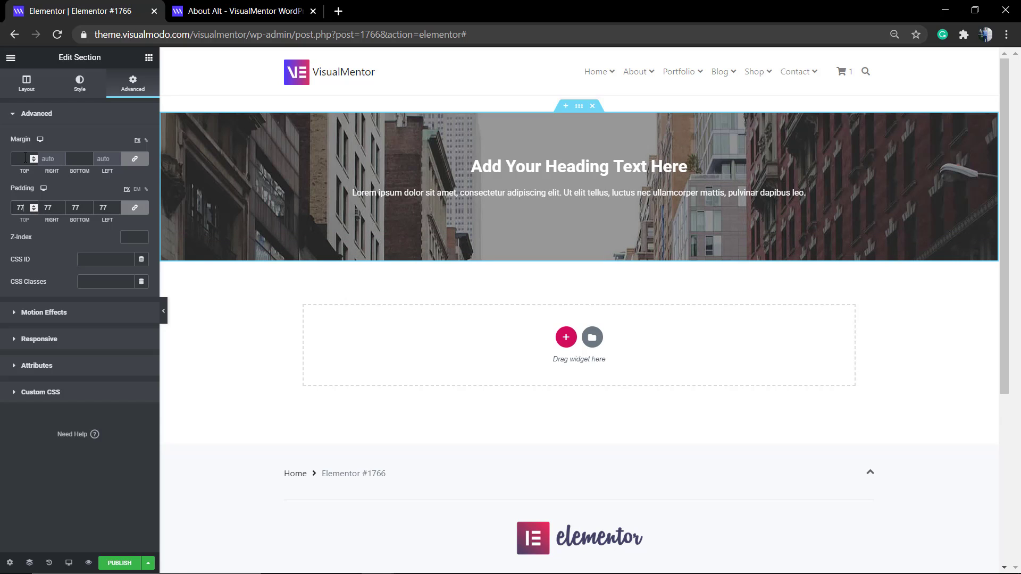
drag(32, 158, 33, 161)
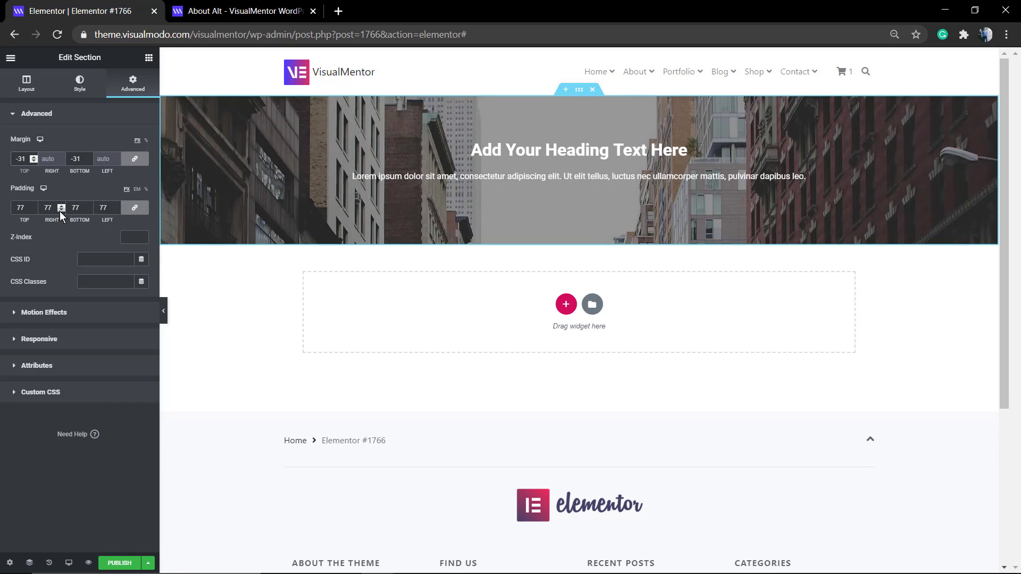
Unlink the padding and set 127 top and 97 bottom, keeping 77 on the sides.
click(134, 208)
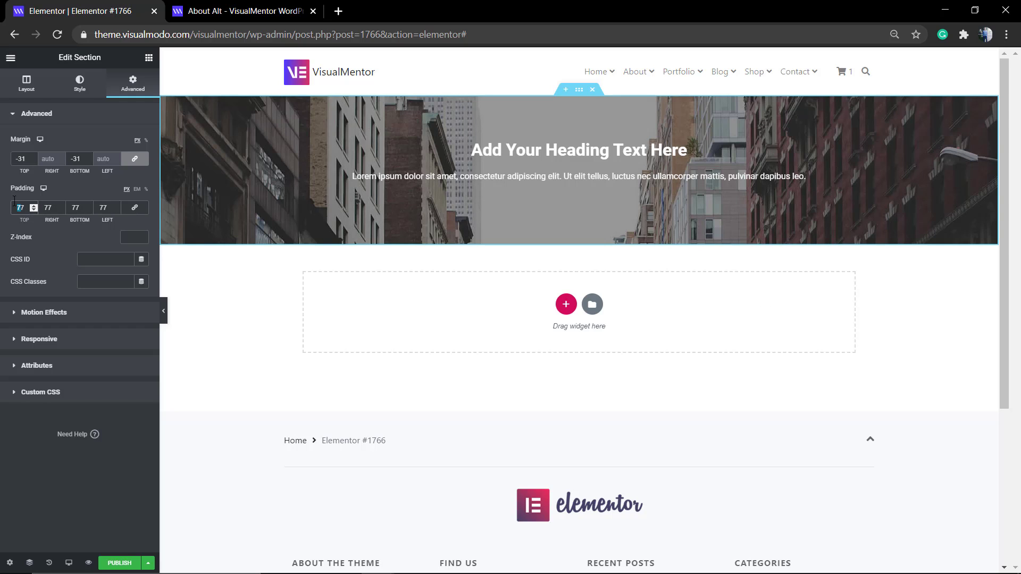
text(97)
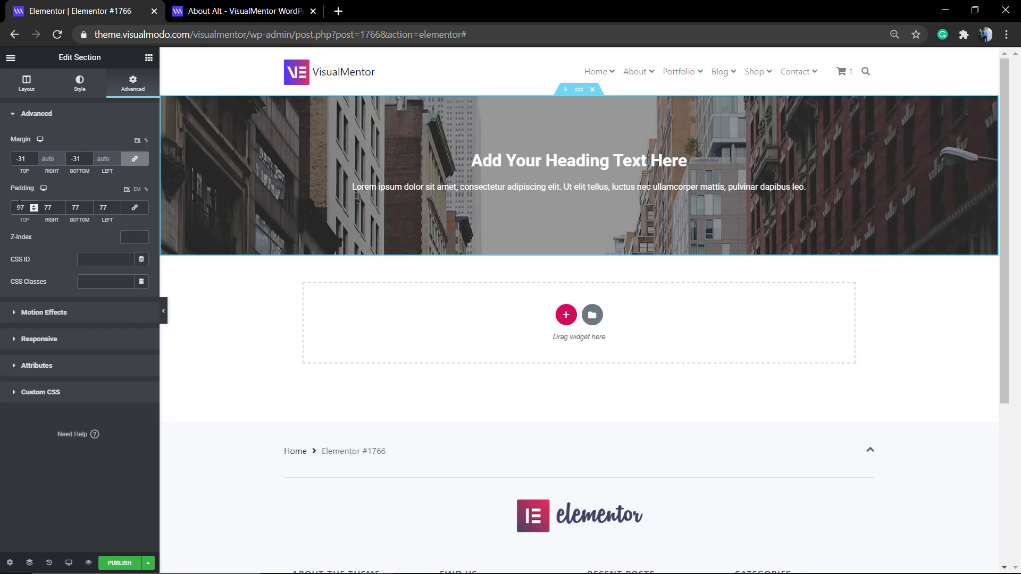
drag(24, 208, 7, 214)
text(127)
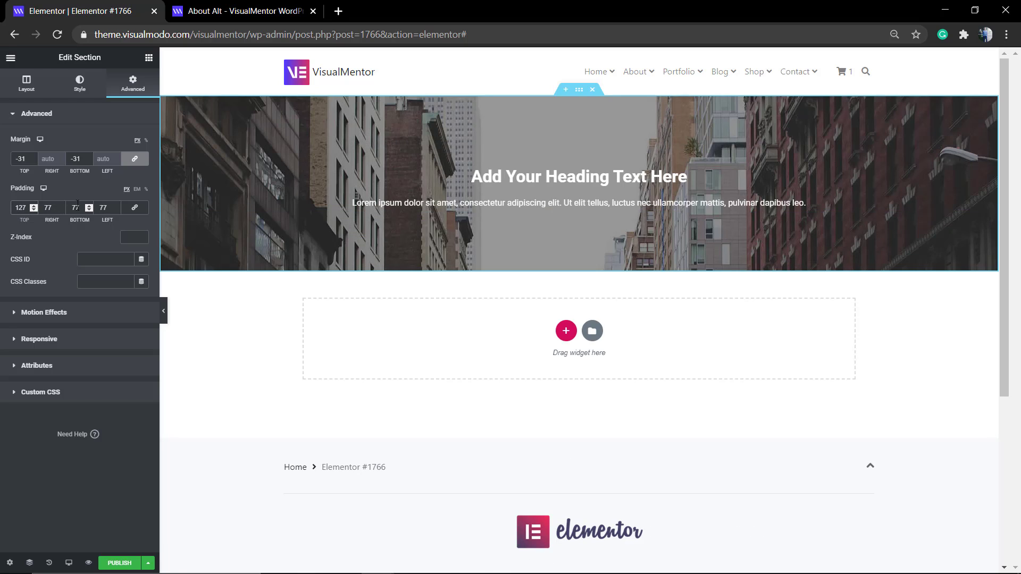
drag(77, 208, 67, 208)
text(97)
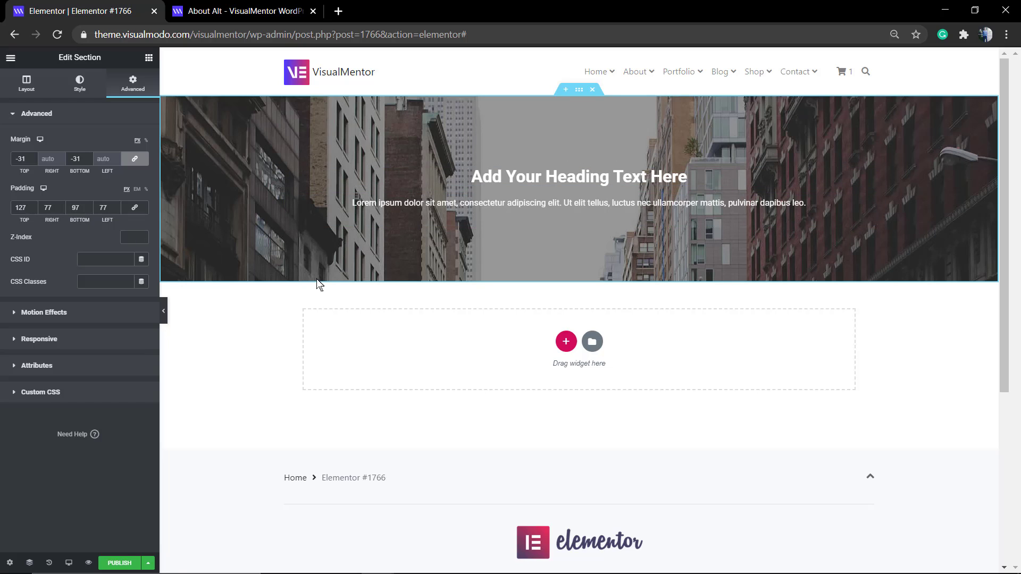
Set the hero section's background Attachment to Fixed in the Style tab's Background settings.
scroll(460, 222, down, 5)
scroll(461, 224, up, 3)
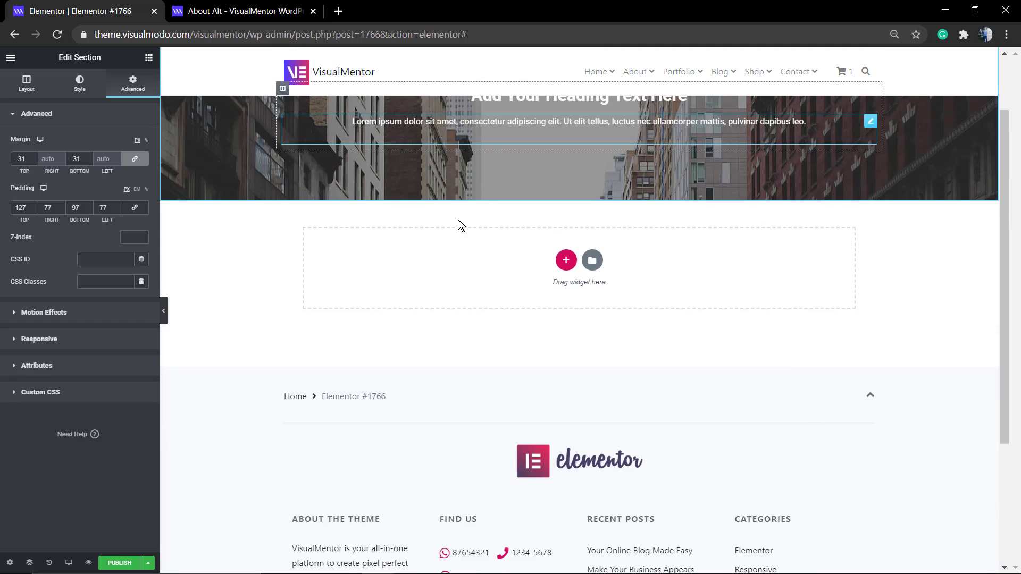
scroll(460, 223, up, 2)
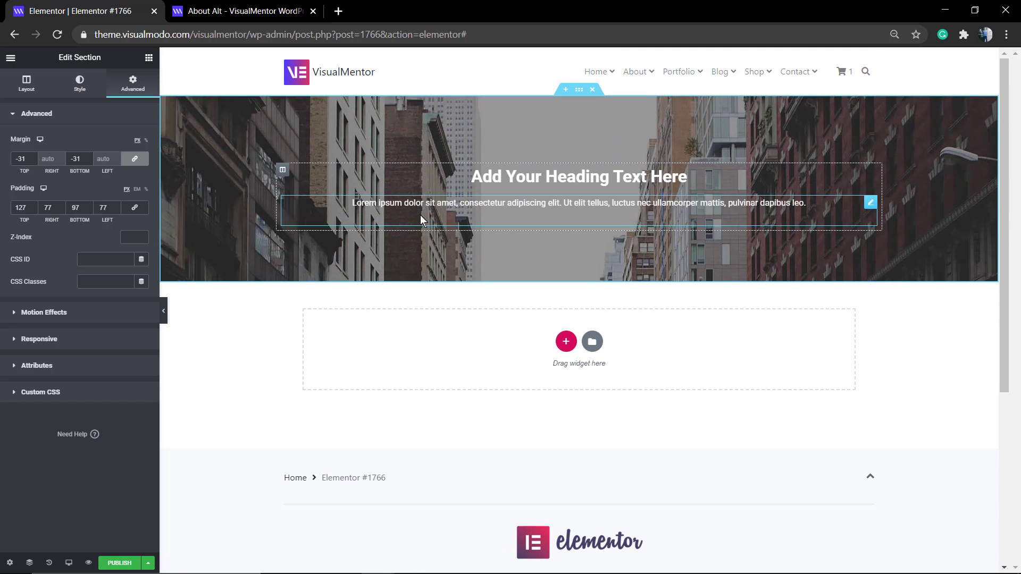
click(88, 90)
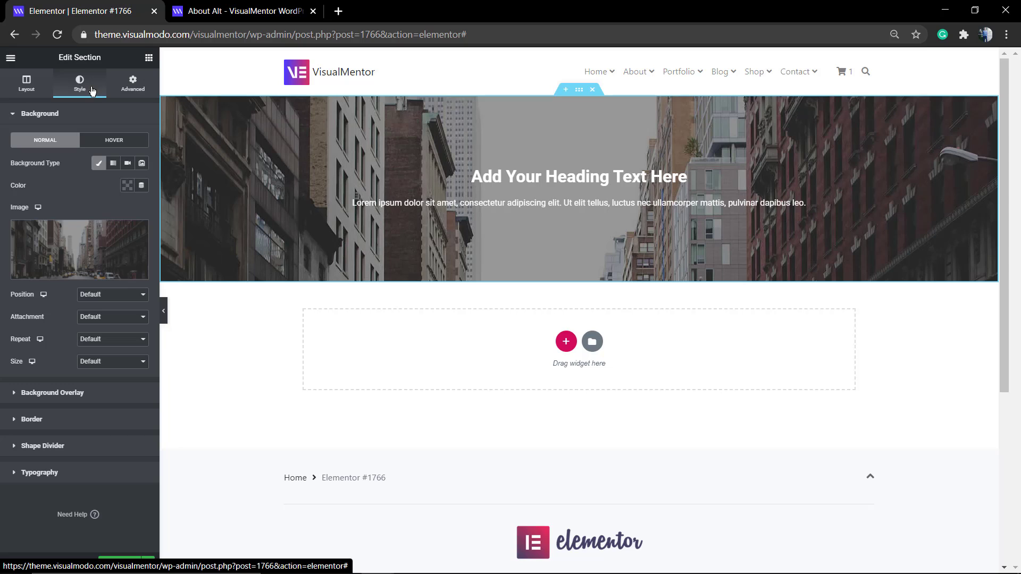
click(115, 317)
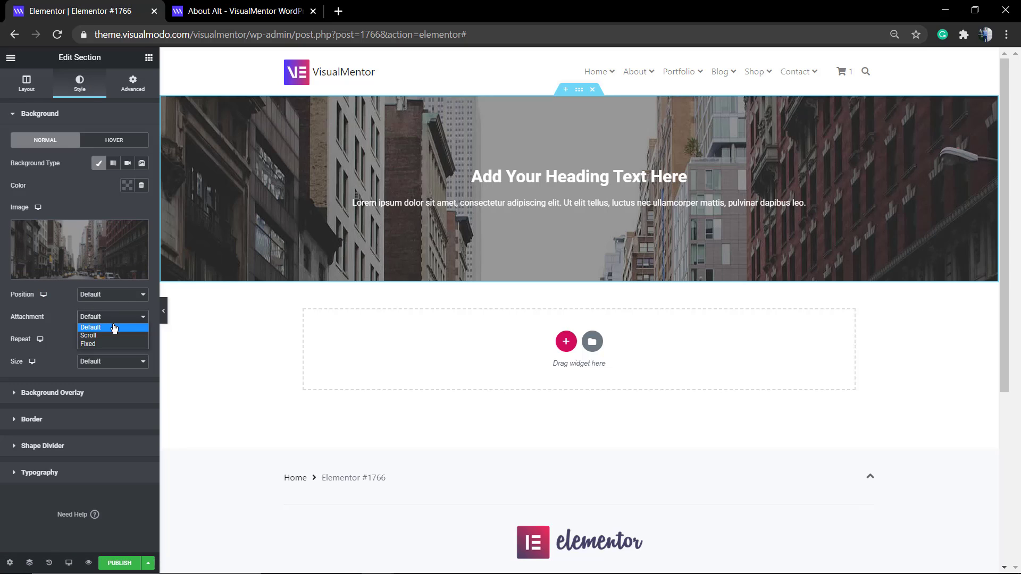
click(124, 343)
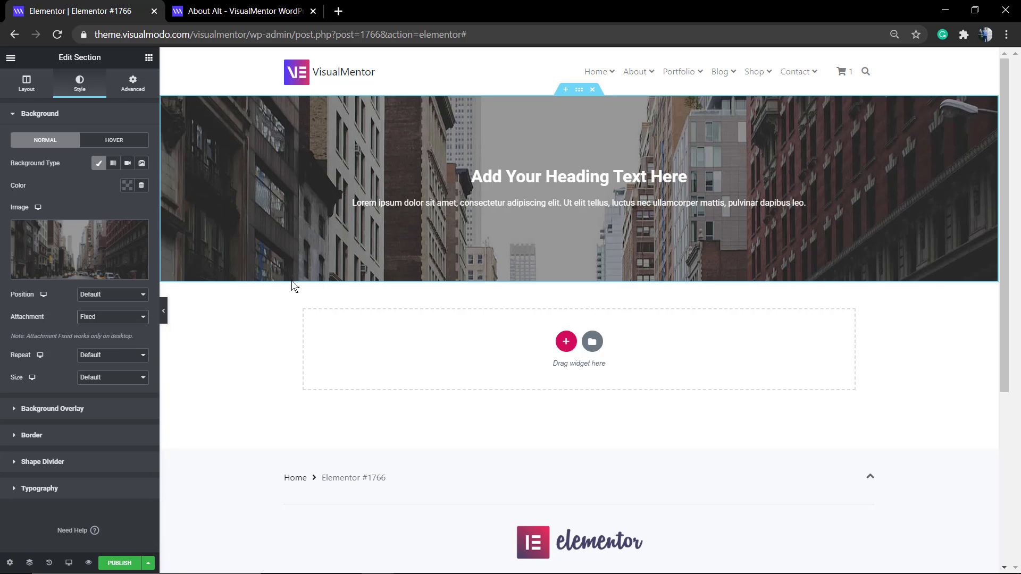
Scroll the page up and down to preview the fixed city background's parallax effect.
scroll(349, 268, down, 2)
scroll(349, 267, up, 2)
scroll(346, 271, down, 4)
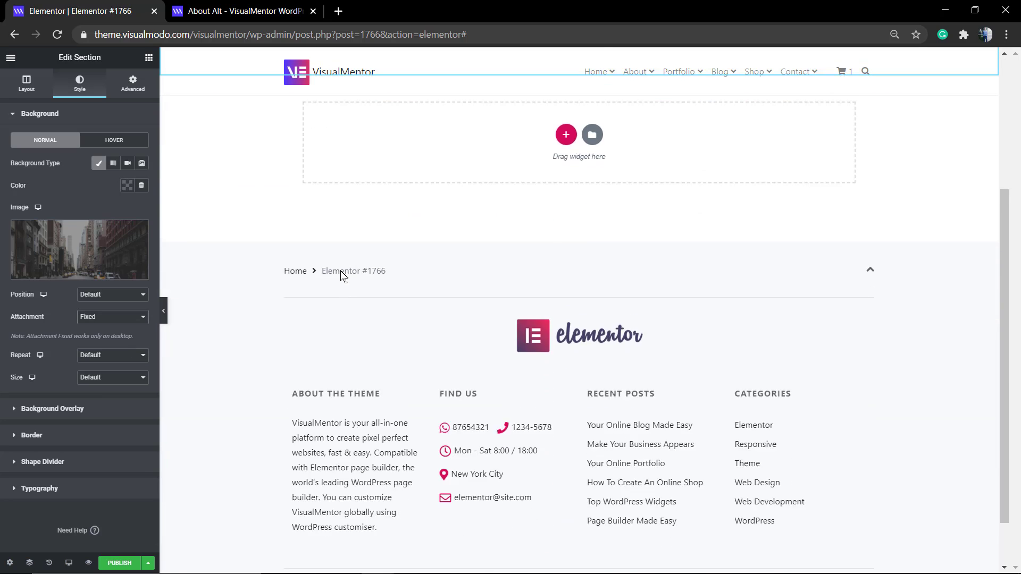
scroll(342, 273, up, 4)
scroll(338, 273, down, 2)
scroll(335, 276, up, 2)
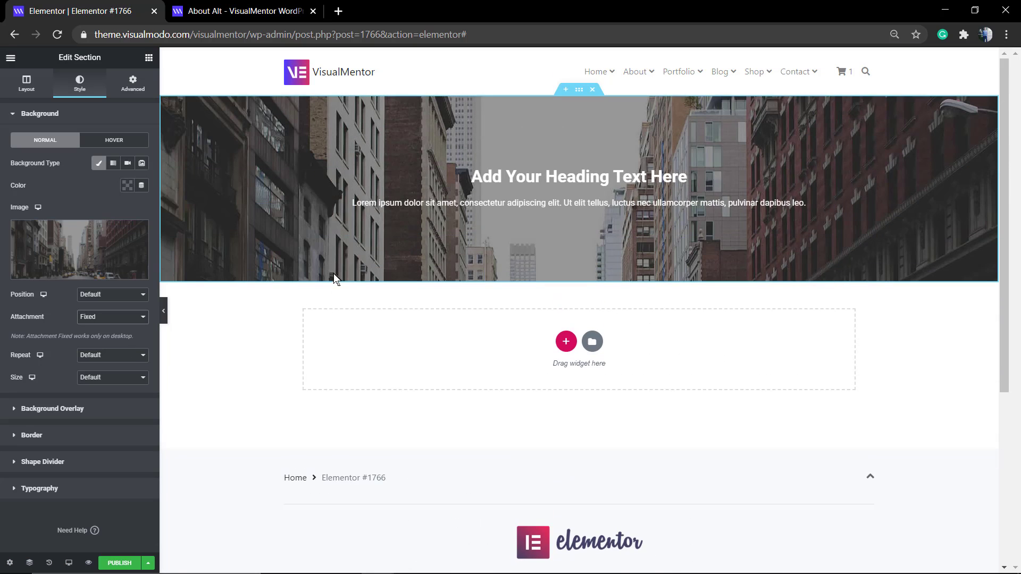
scroll(333, 273, down, 2)
scroll(334, 273, up, 2)
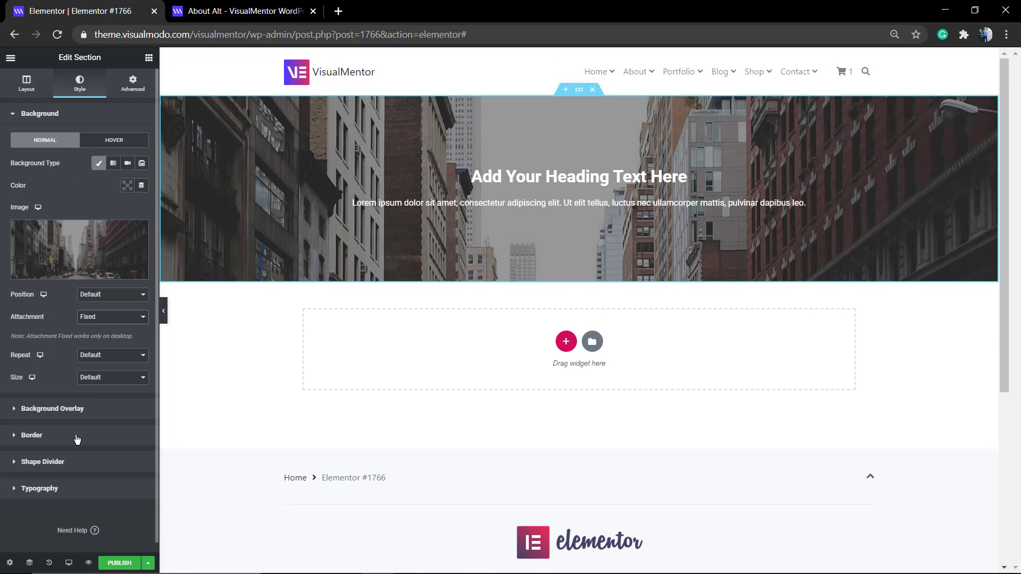
click(107, 413)
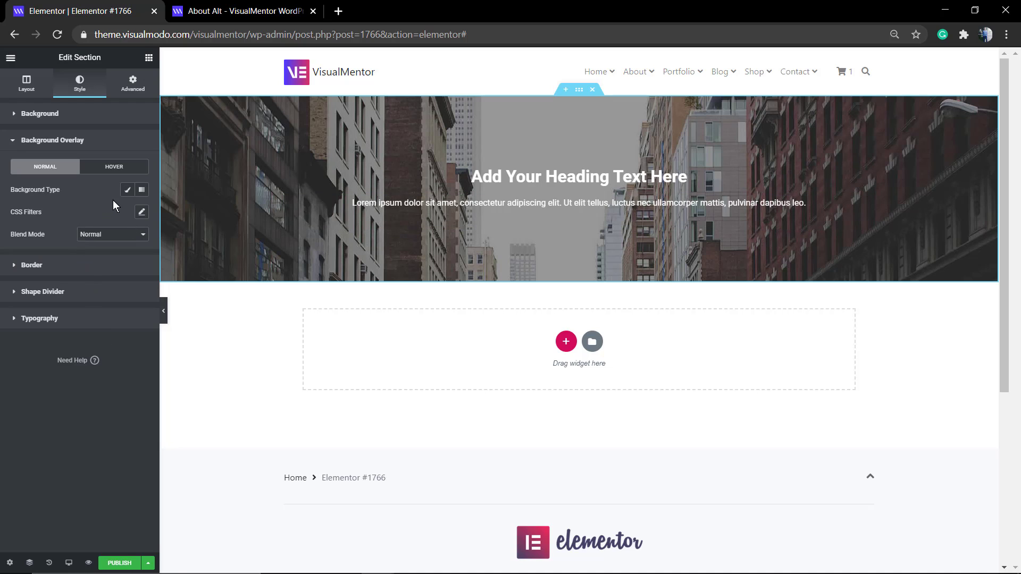
click(129, 192)
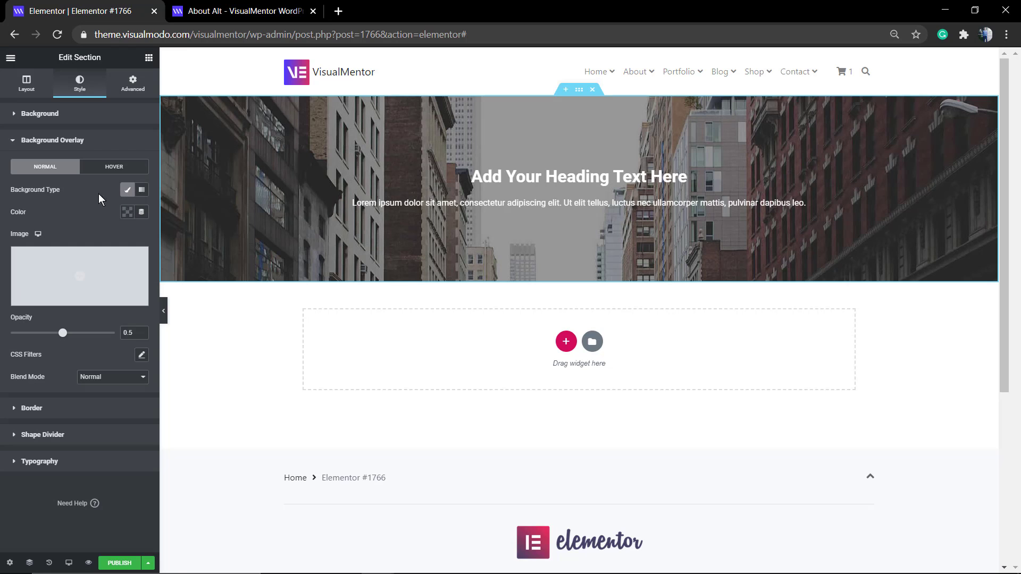
click(128, 215)
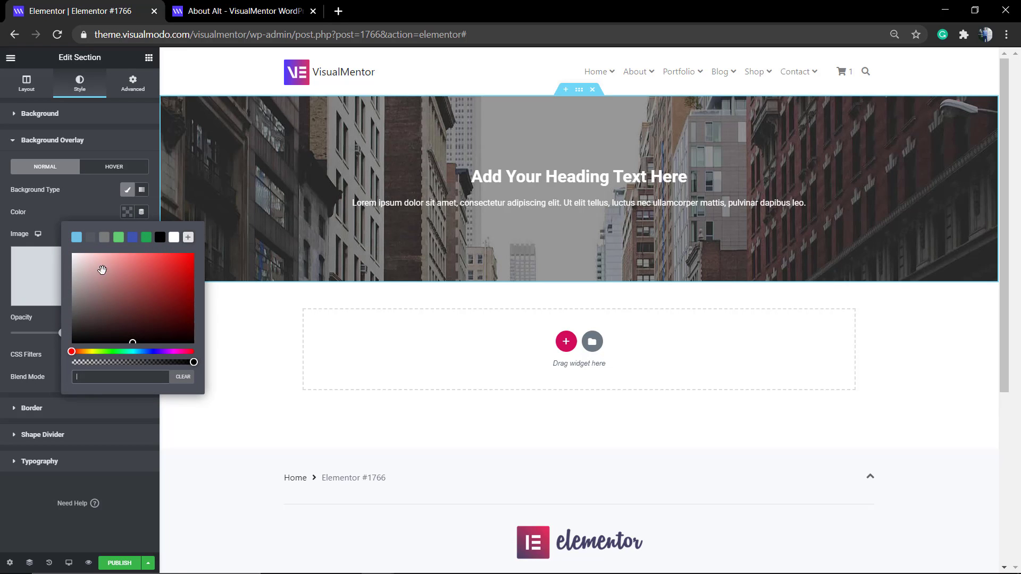
mouse_move(100, 269)
mouse_down()
mouse_move(183, 310)
mouse_move(193, 333)
mouse_move(192, 277)
mouse_move(132, 270)
mouse_move(99, 284)
mouse_move(173, 262)
mouse_move(171, 300)
mouse_move(132, 297)
mouse_move(119, 274)
mouse_move(159, 277)
mouse_up()
click(147, 240)
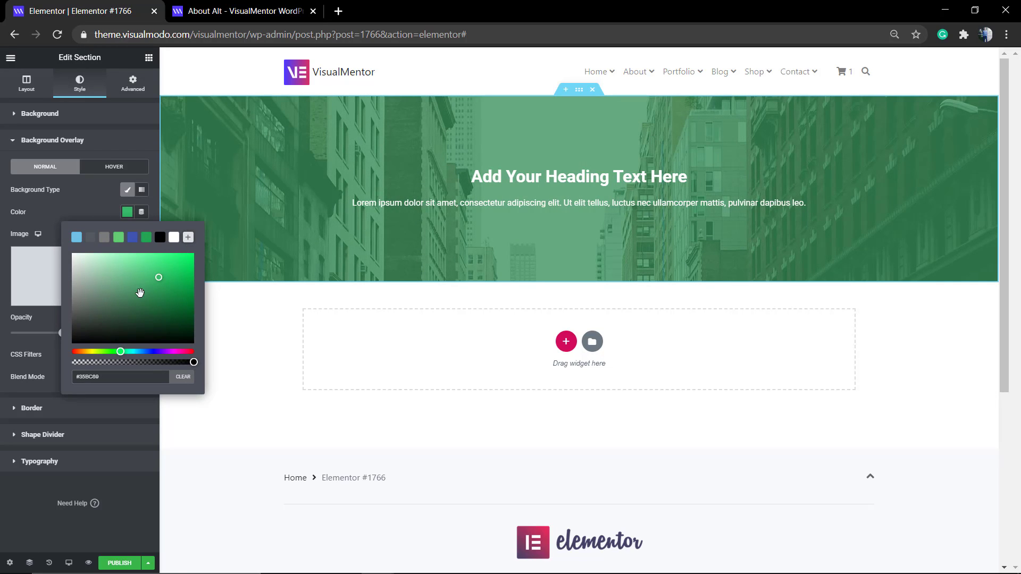
click(186, 379)
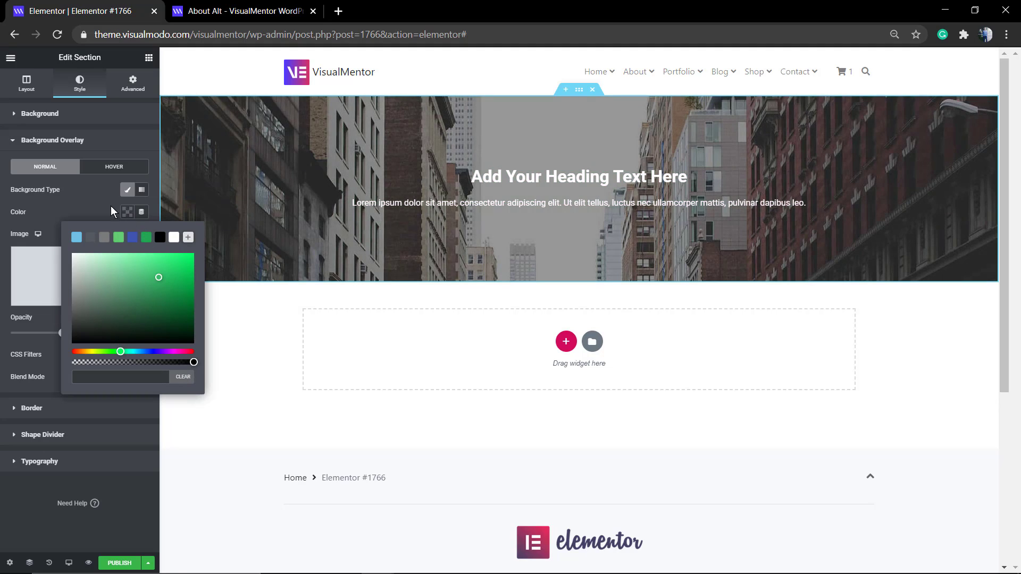
click(85, 140)
click(72, 120)
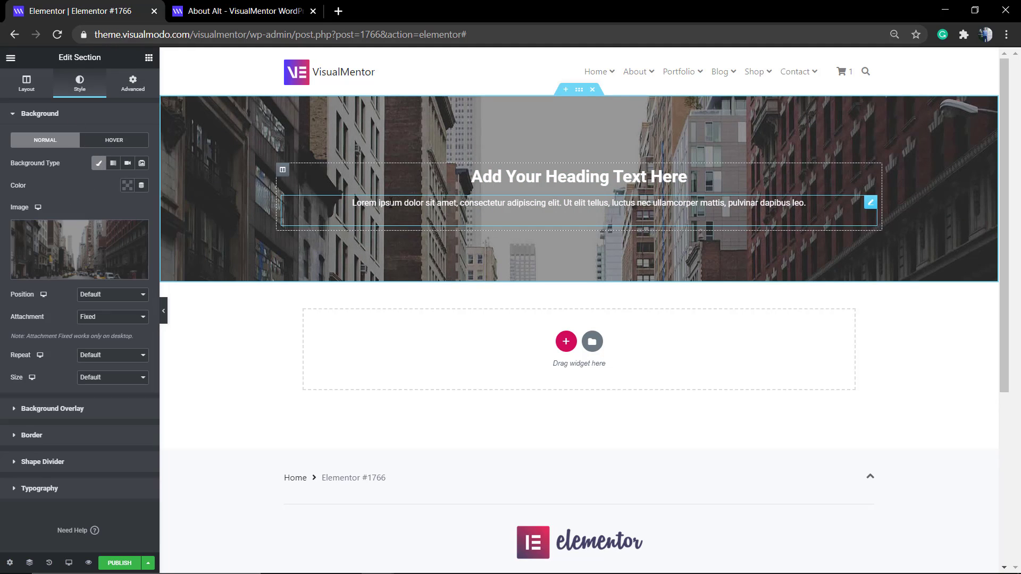
Replace the hero heading's title with 'Elementor Background Images', fixing the capitalisation typo.
triple_click(535, 181)
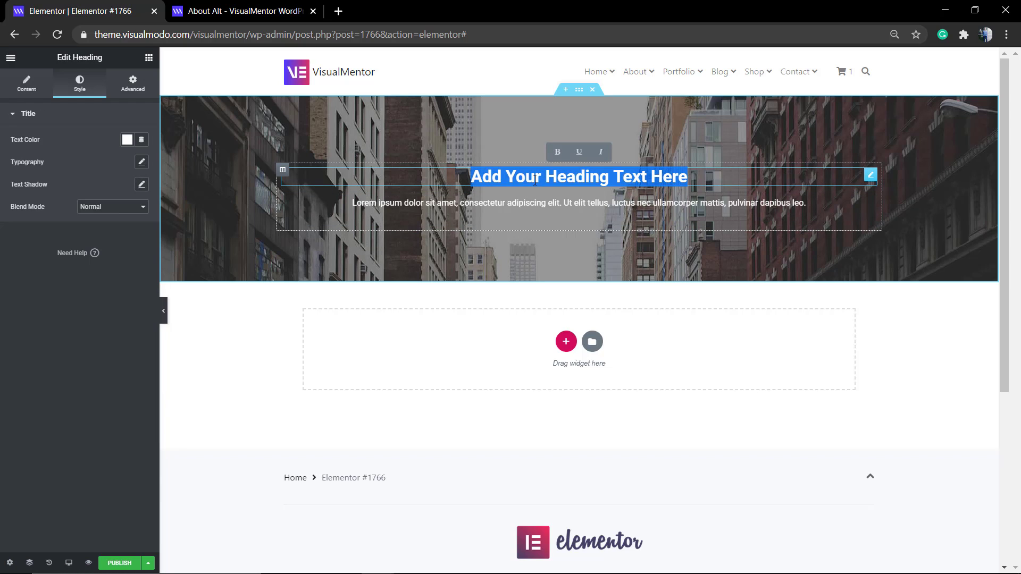
click(26, 84)
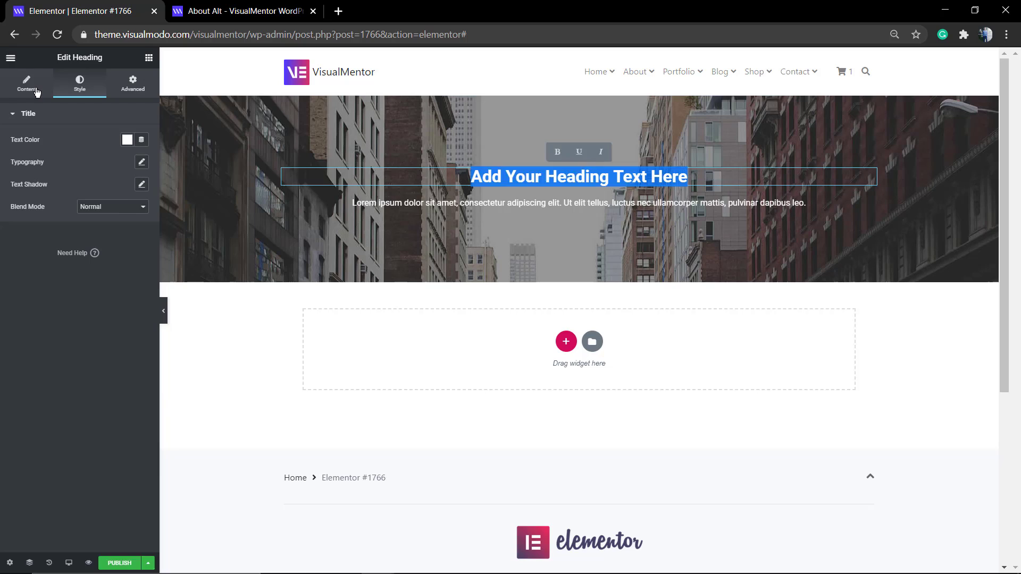
triple_click(60, 161)
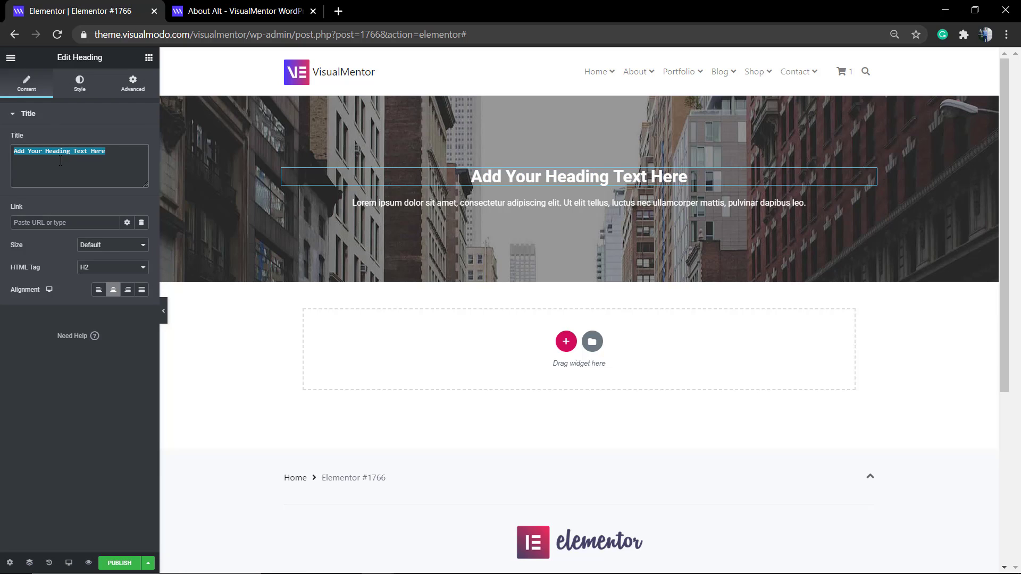
text(Elementor )
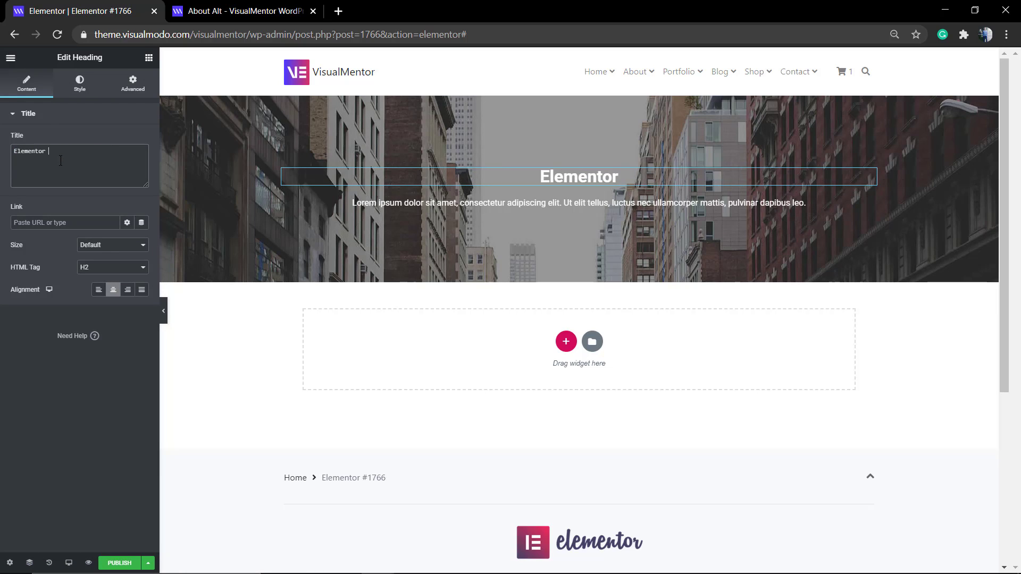
text(BackgRound I)
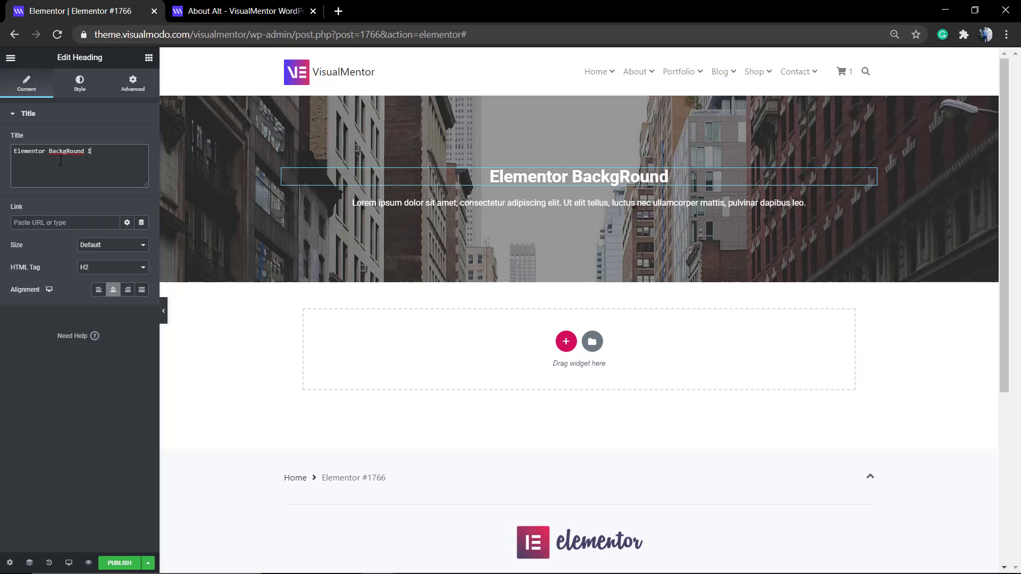
text(mages)
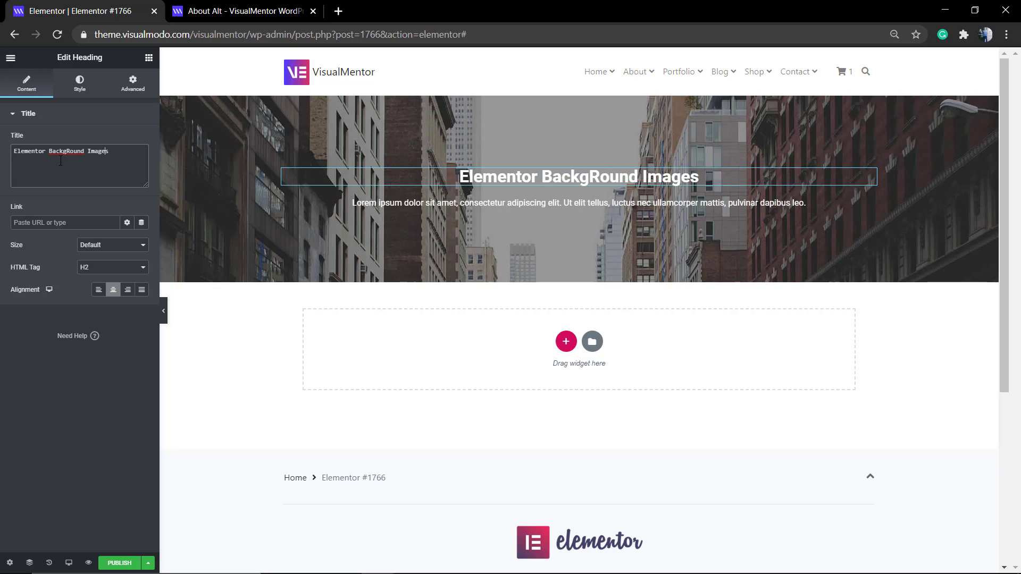
key(Delete)
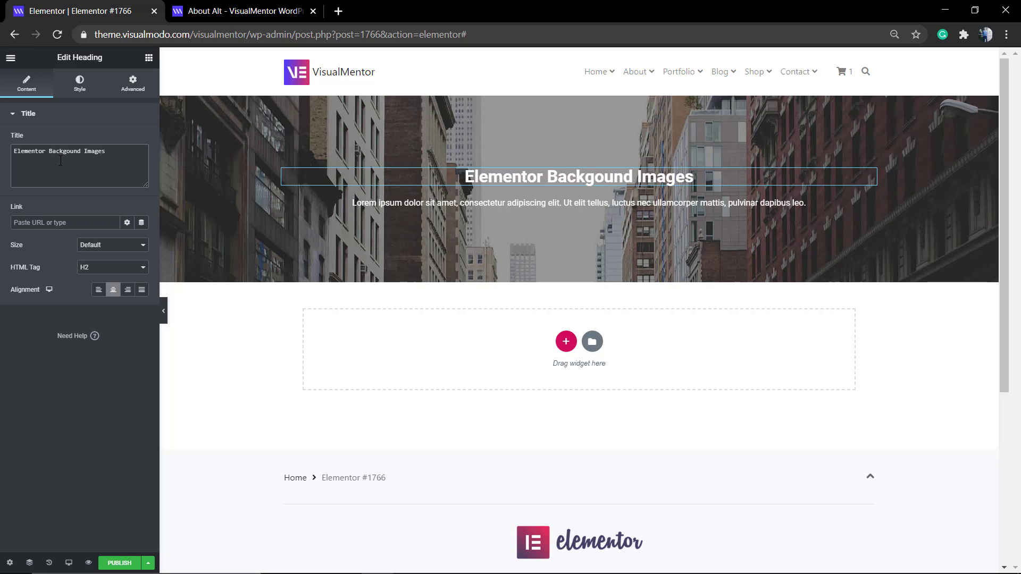
text(g)
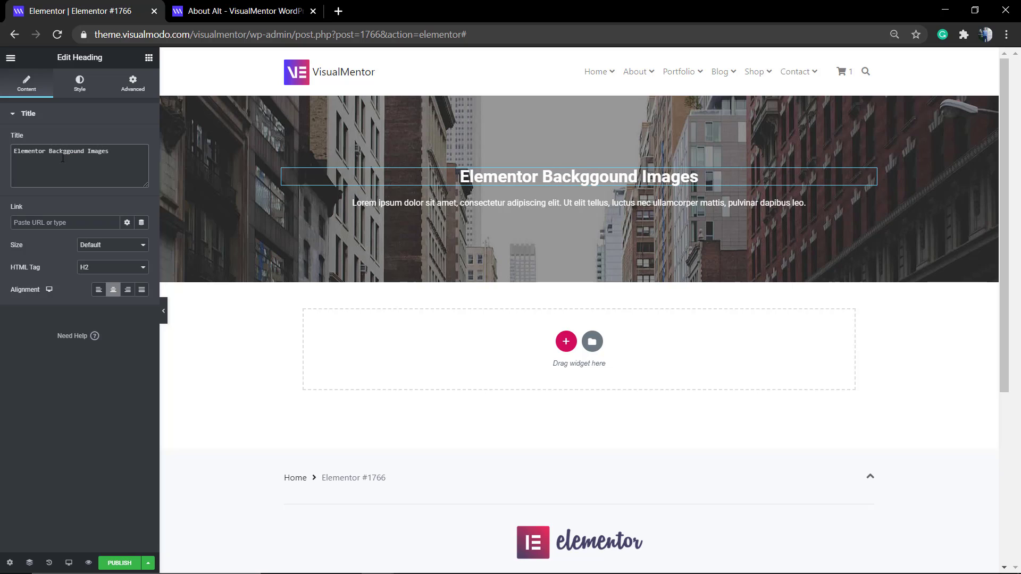
key(BackSpace)
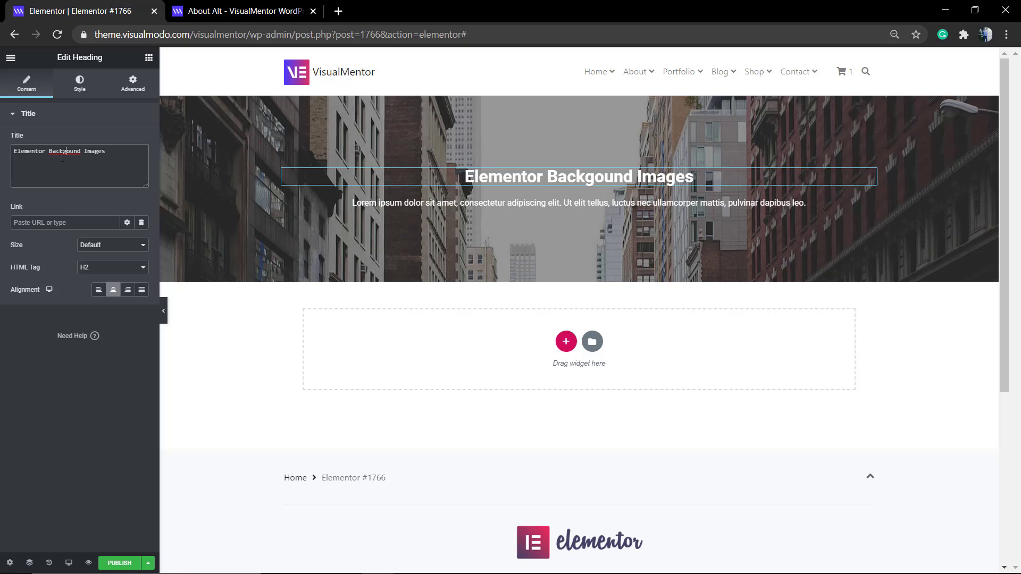
text(r)
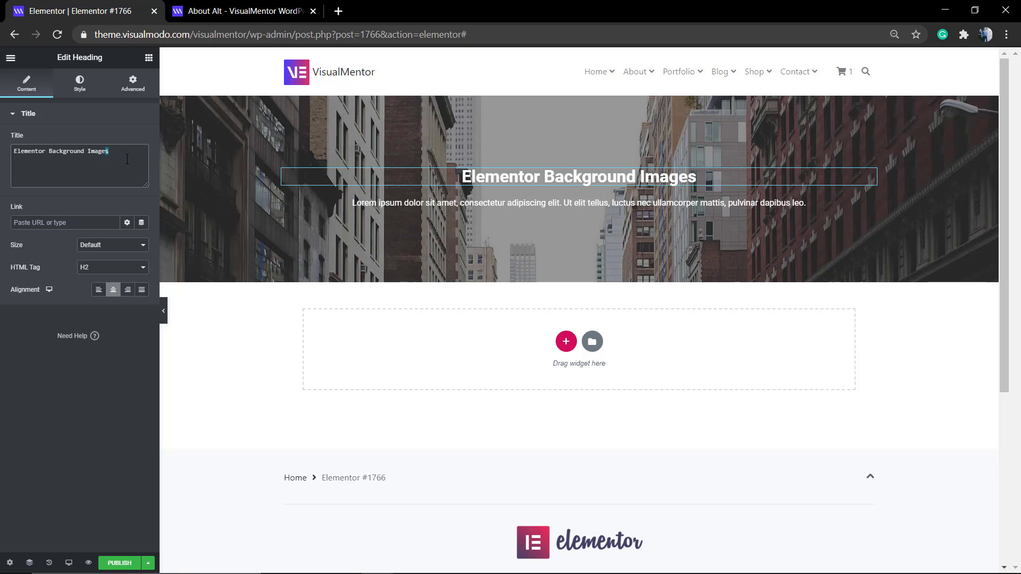
Set the heading's HTML Tag to H1 and reselect the hero section.
triple_click(518, 173)
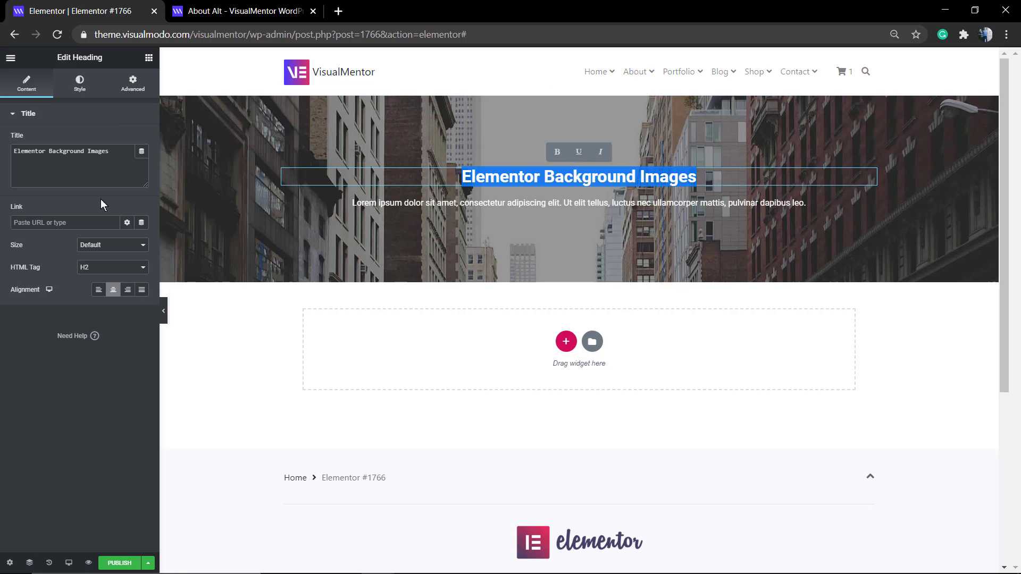
click(134, 269)
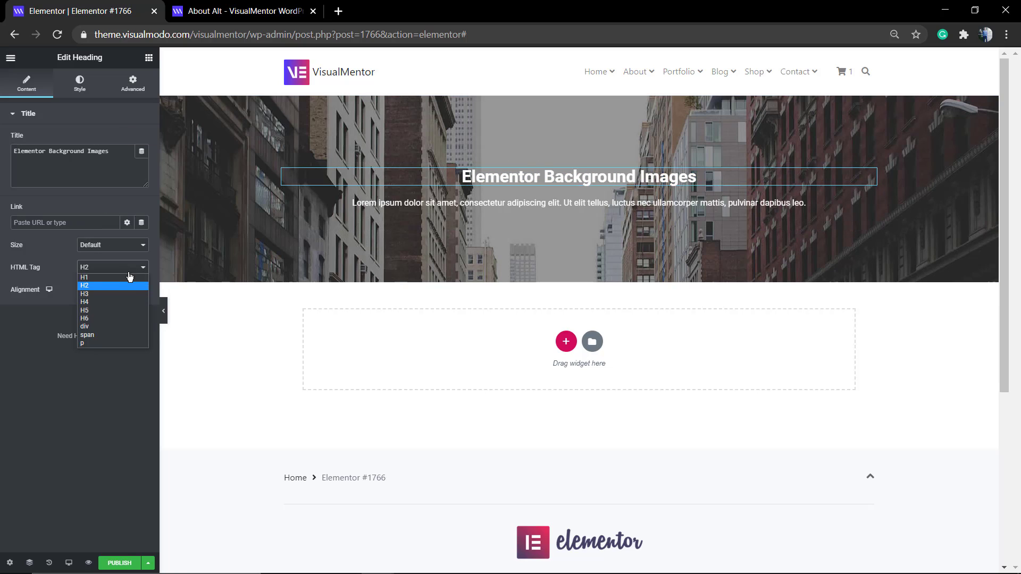
click(129, 278)
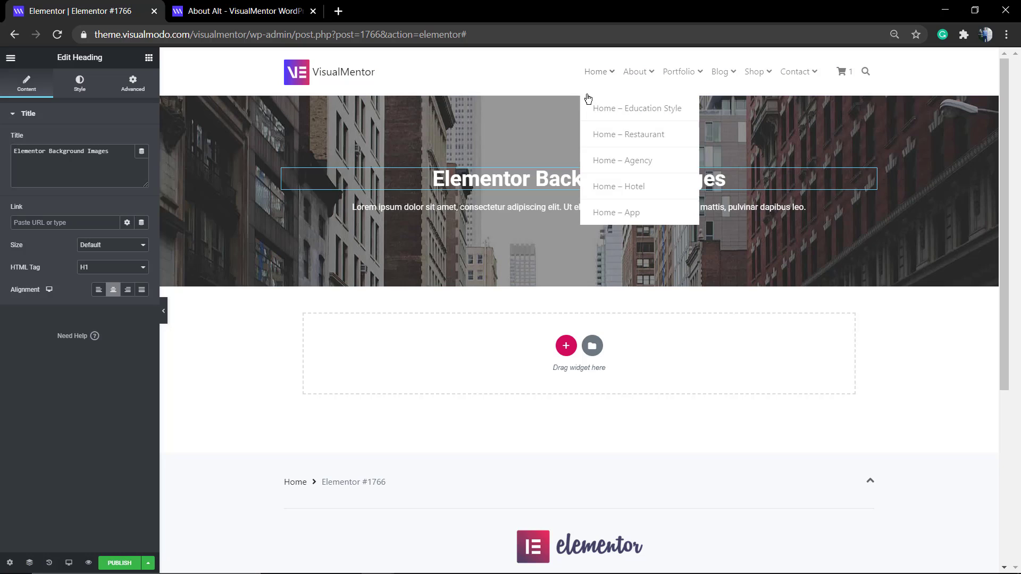
click(580, 92)
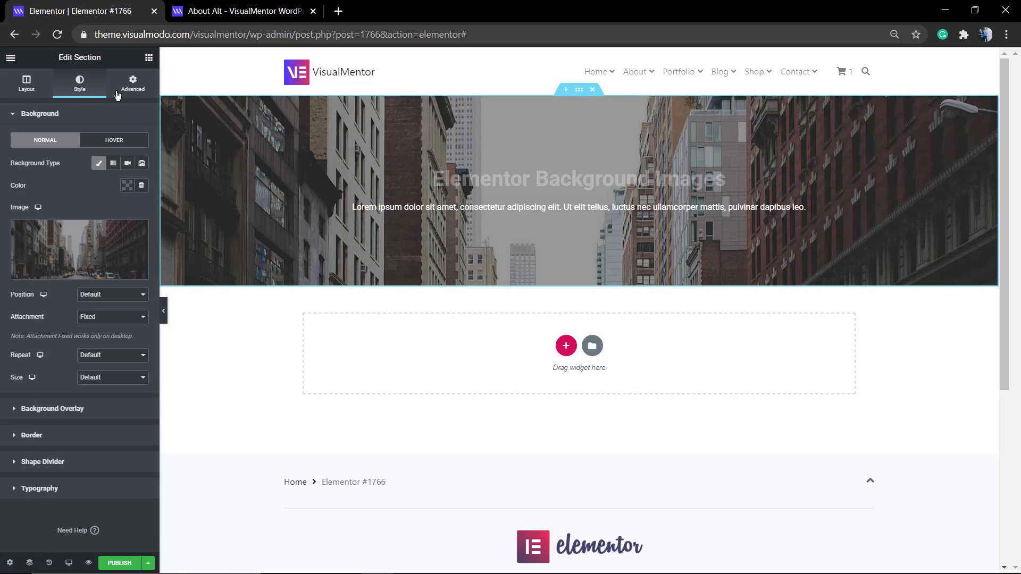